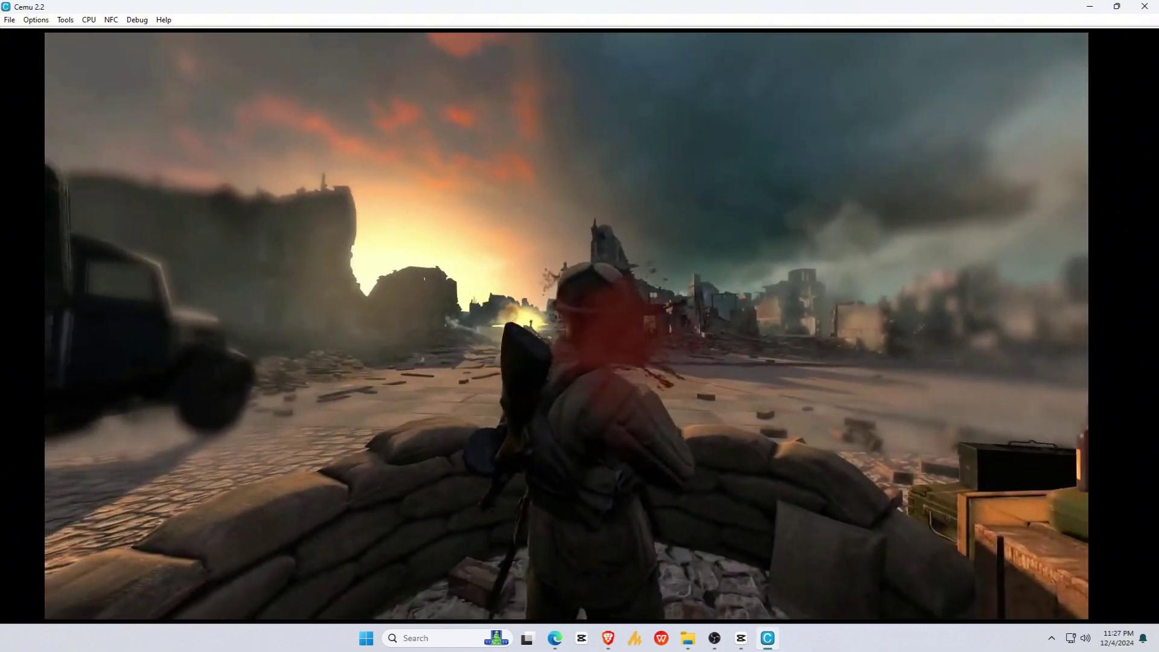
pyautogui.press('q')
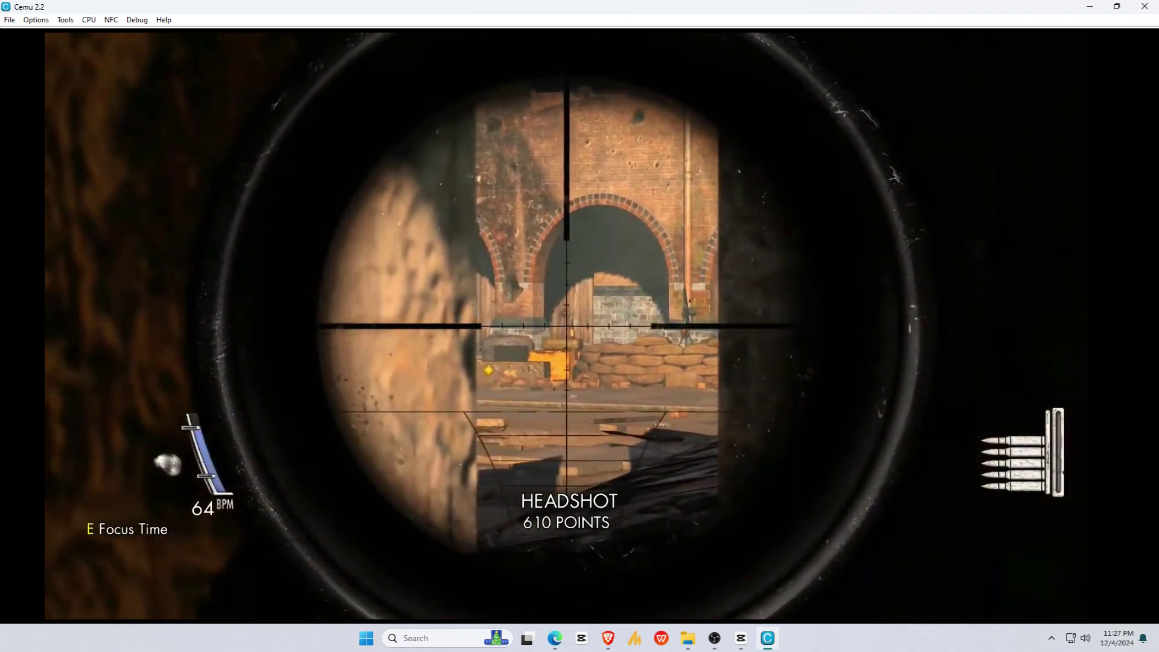
pyautogui.press('space')
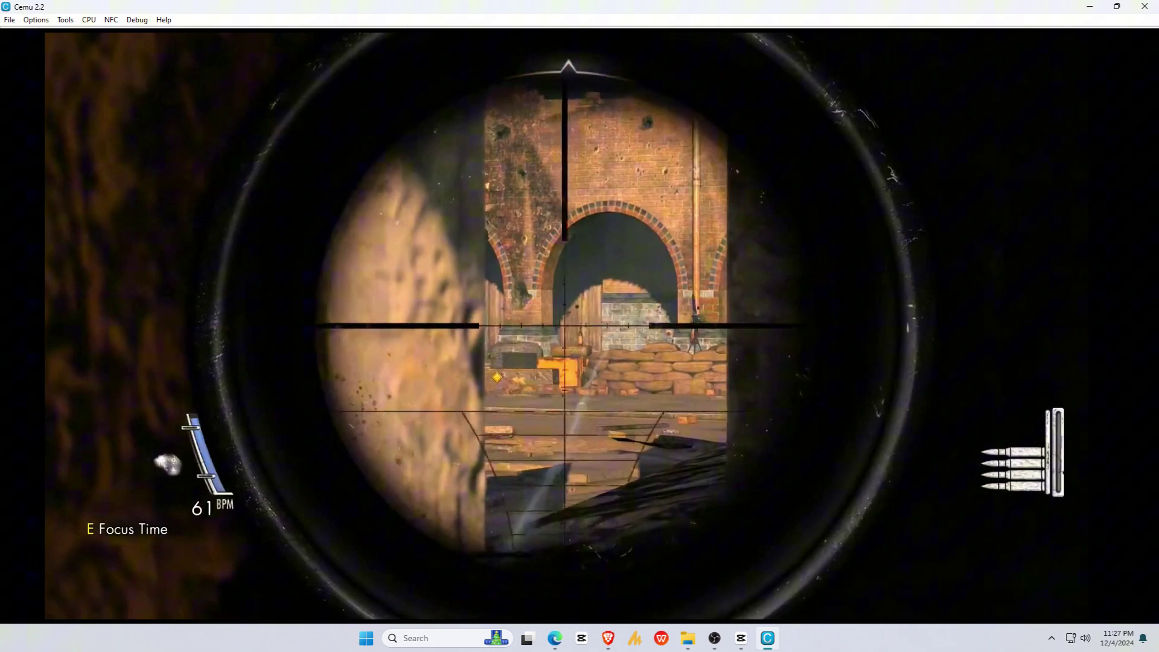
pyautogui.press('space')
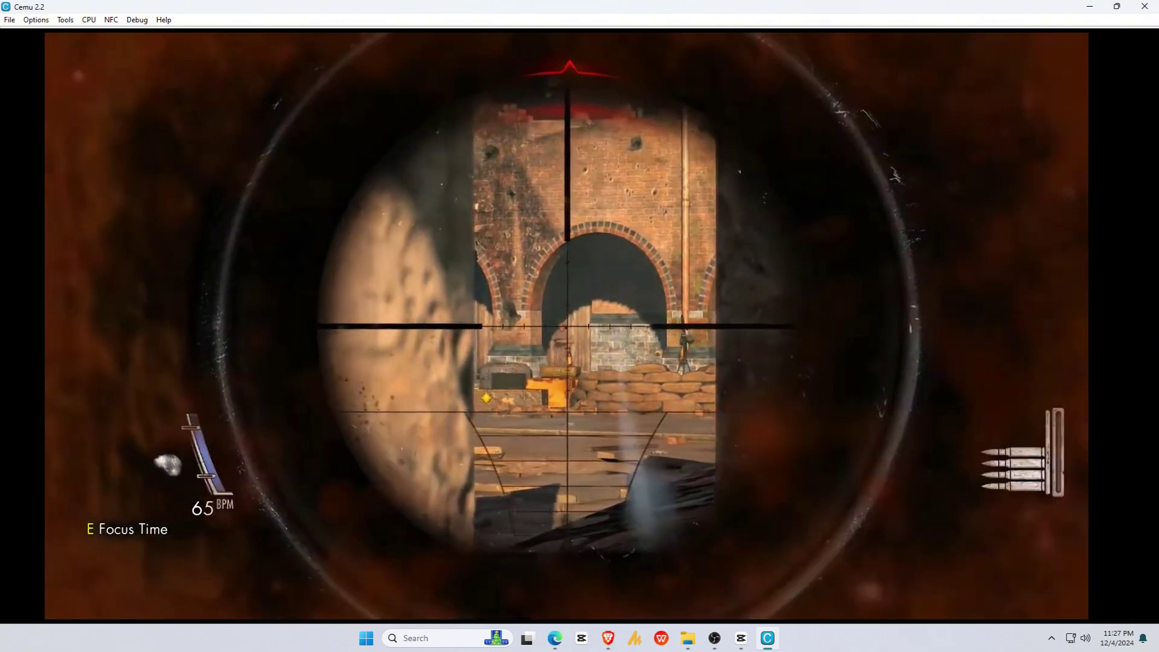
pyautogui.press('space')
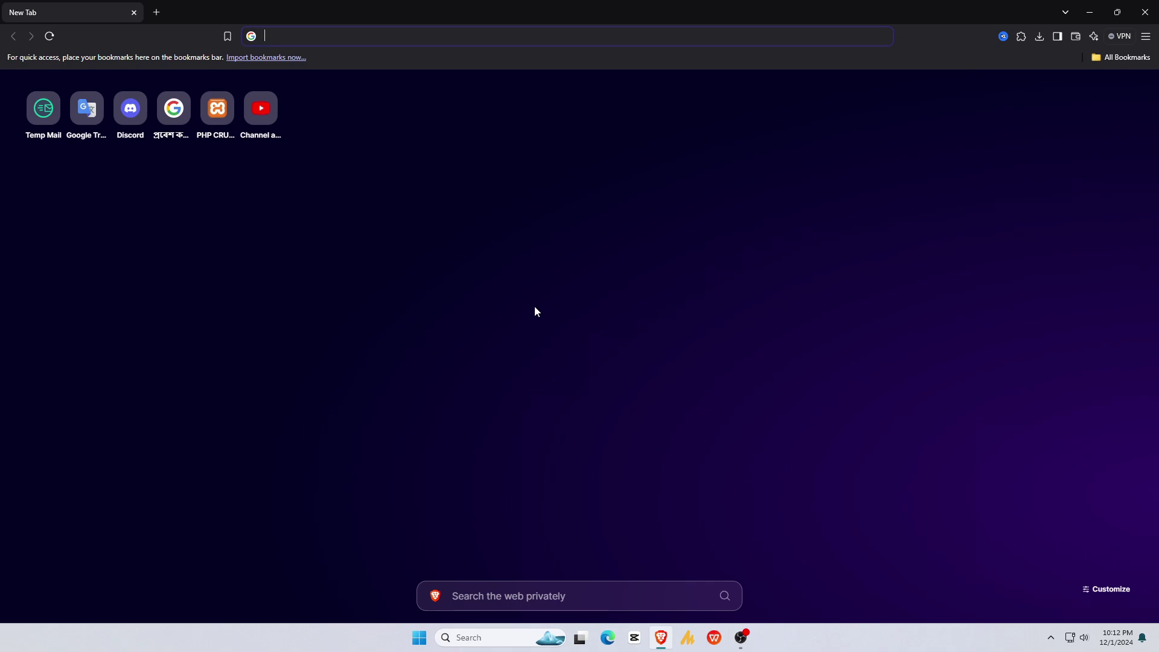
# Open the cemu.info website in the Brave browser
pyautogui.write('cemu.info')
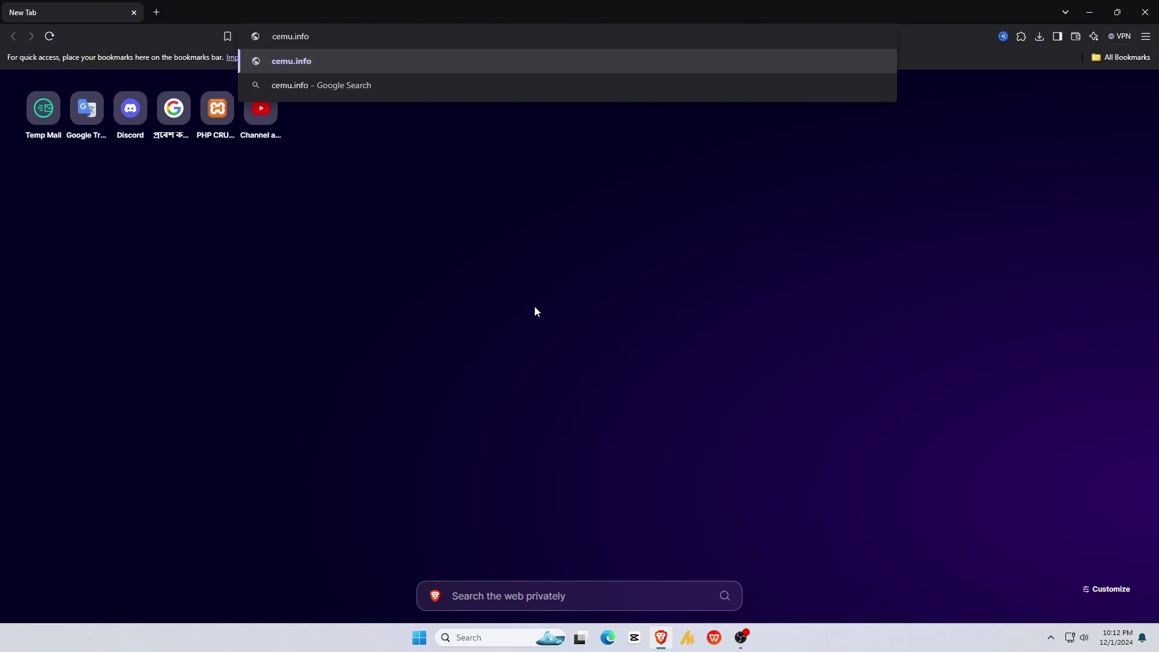
pyautogui.press('Return')
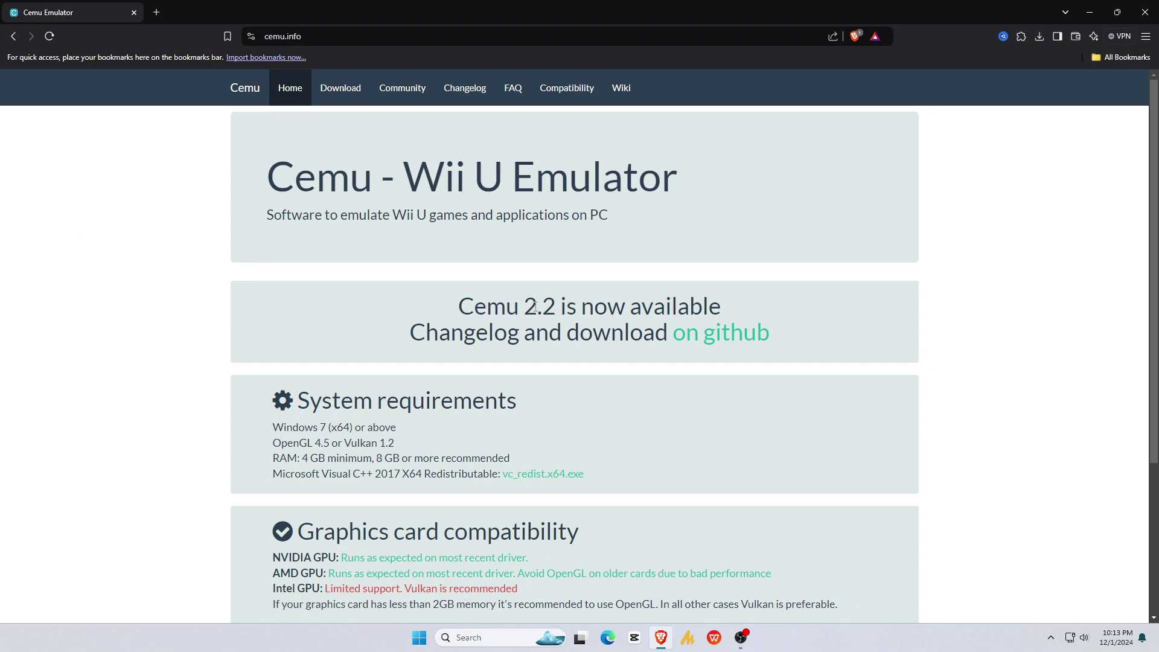
# Read through the system requirements on the Cemu site, covering Windows version, graphics API, RAM and the Visual C++ redistributable
pyautogui.scroll(-3, 535, 309)
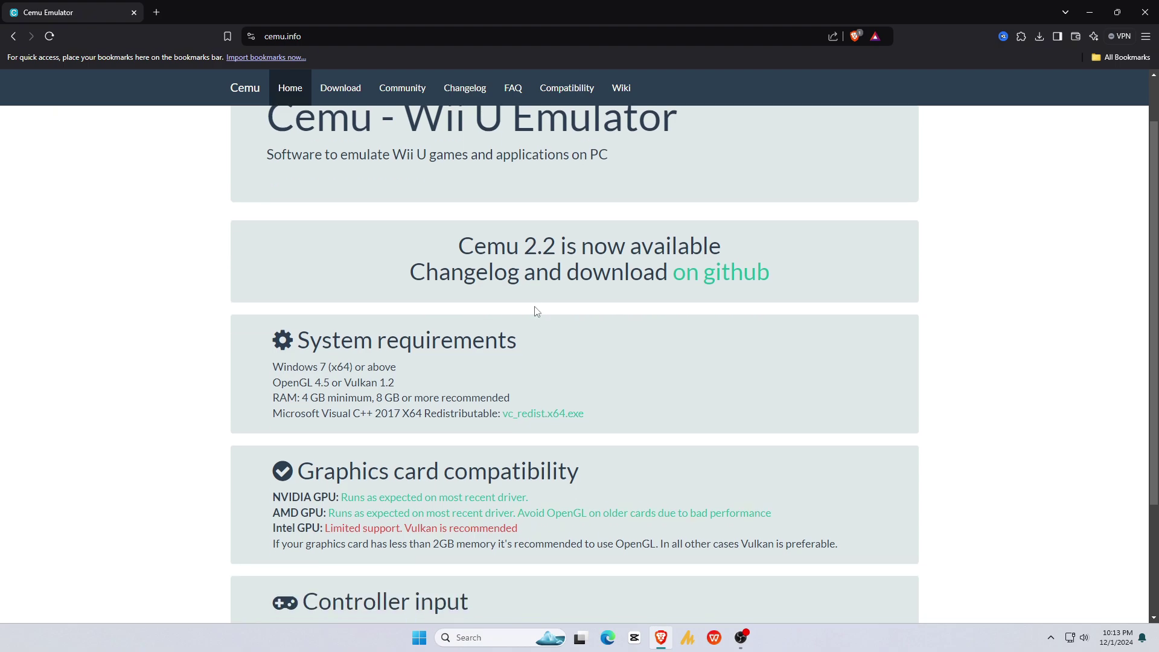
pyautogui.moveTo(301, 217); pyautogui.dragTo(513, 229)
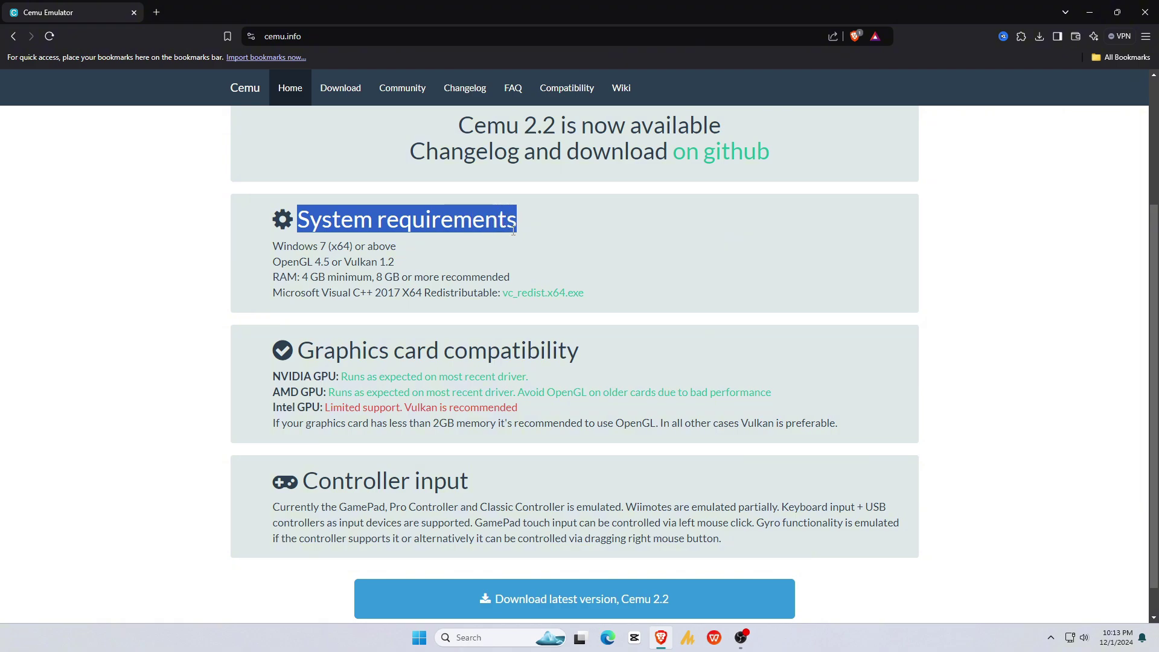
pyautogui.click(513, 230)
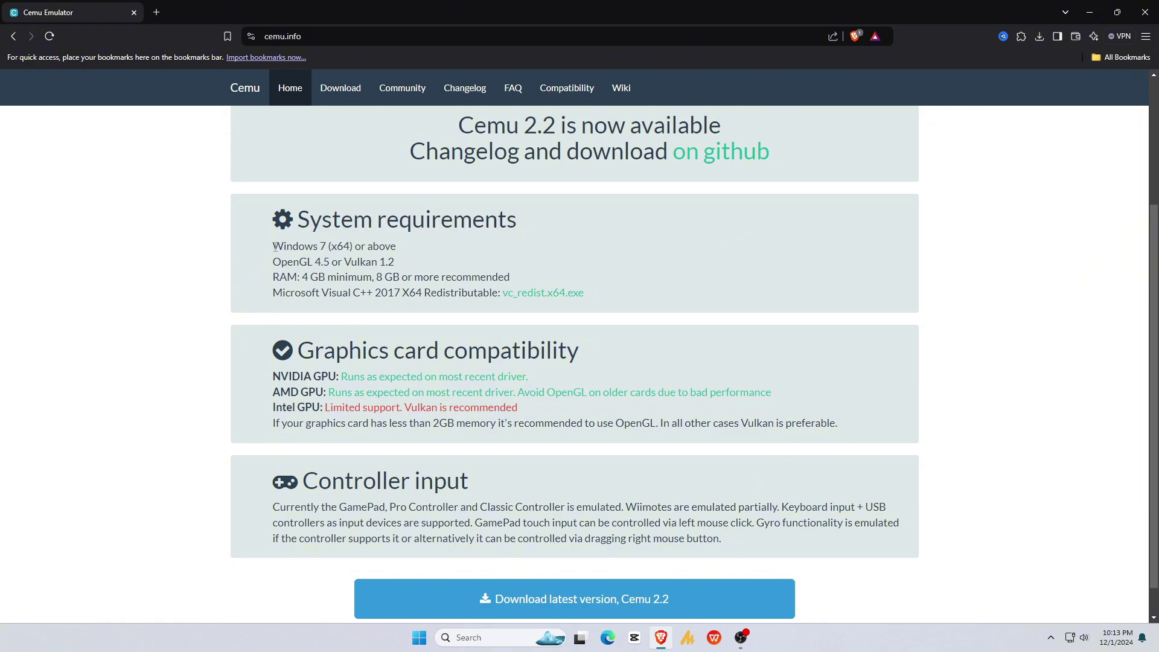
pyautogui.moveTo(273, 247); pyautogui.dragTo(397, 252)
pyautogui.click(397, 252)
pyautogui.moveTo(273, 261); pyautogui.dragTo(373, 263)
pyautogui.click(395, 263)
pyautogui.moveTo(274, 276); pyautogui.dragTo(483, 278)
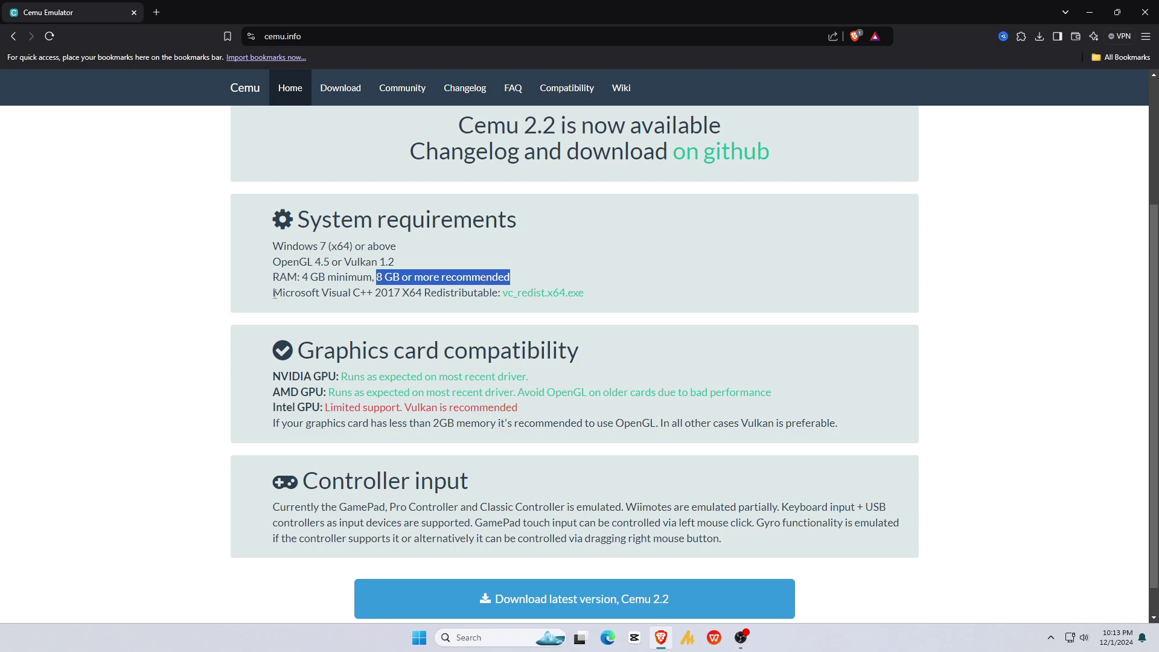
pyautogui.moveTo(273, 293); pyautogui.dragTo(422, 299)
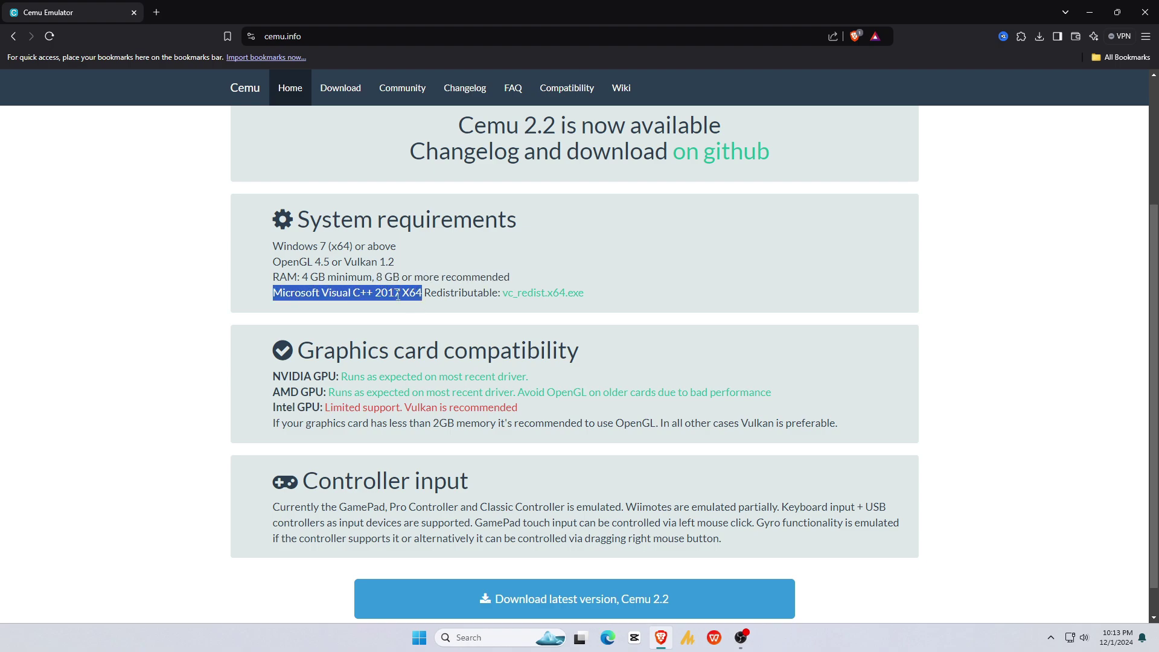
pyautogui.click(426, 312)
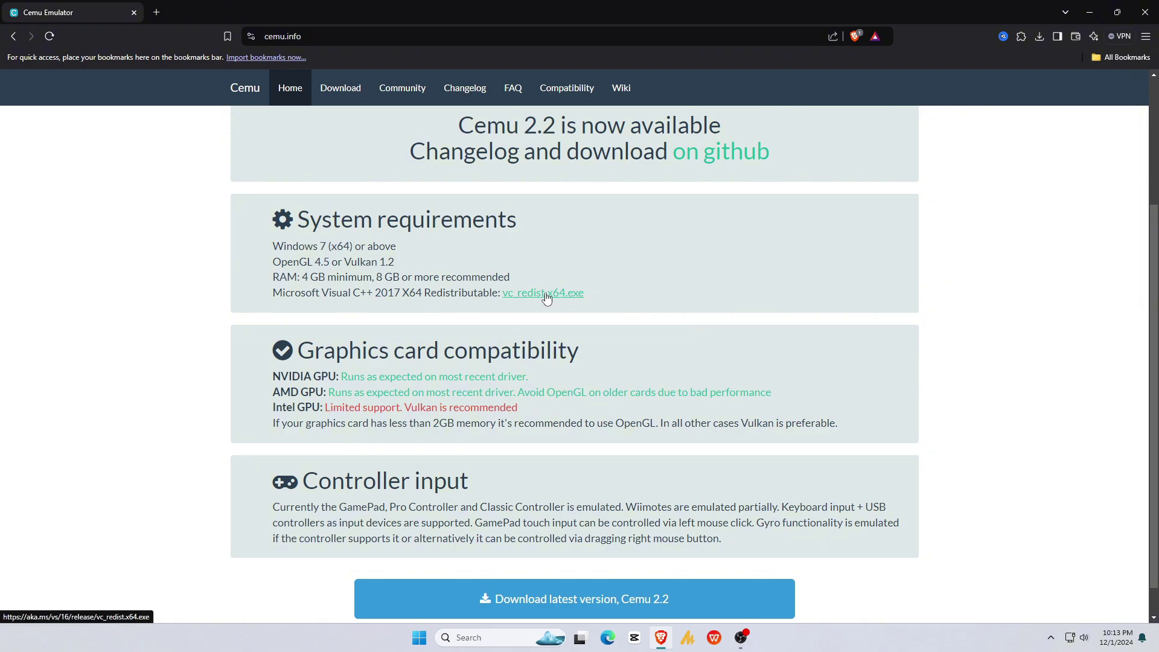
# Review the graphics card compatibility notes for NVIDIA, AMD and Intel GPUs and for cards with little memory
pyautogui.moveTo(298, 351); pyautogui.dragTo(579, 354)
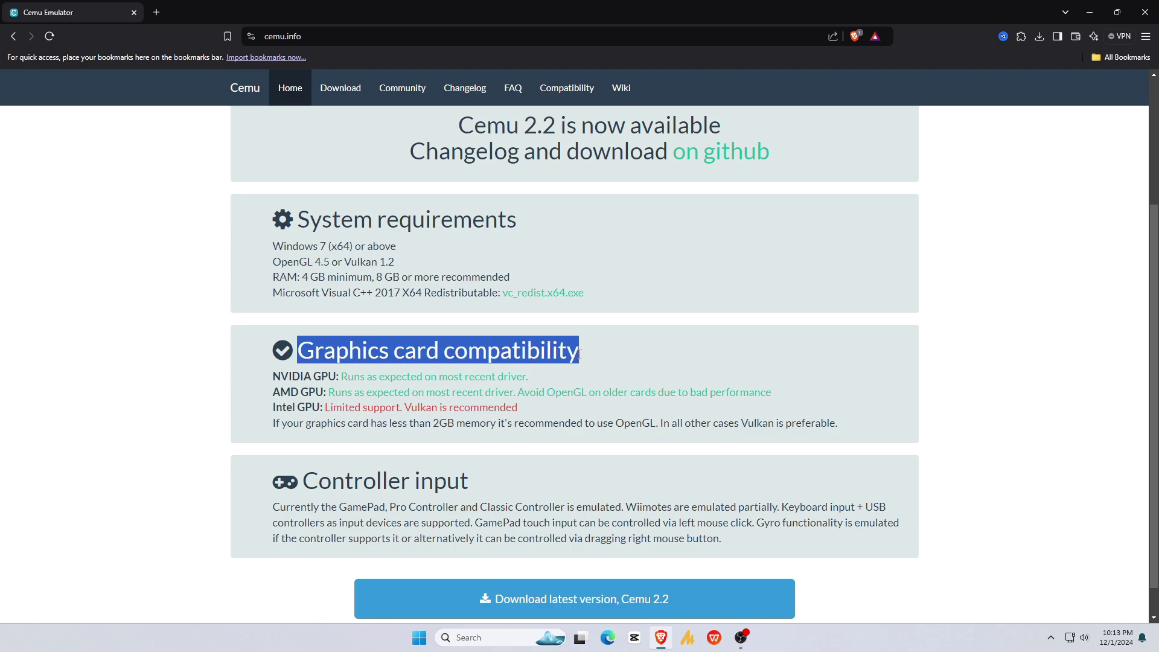
pyautogui.click(579, 354)
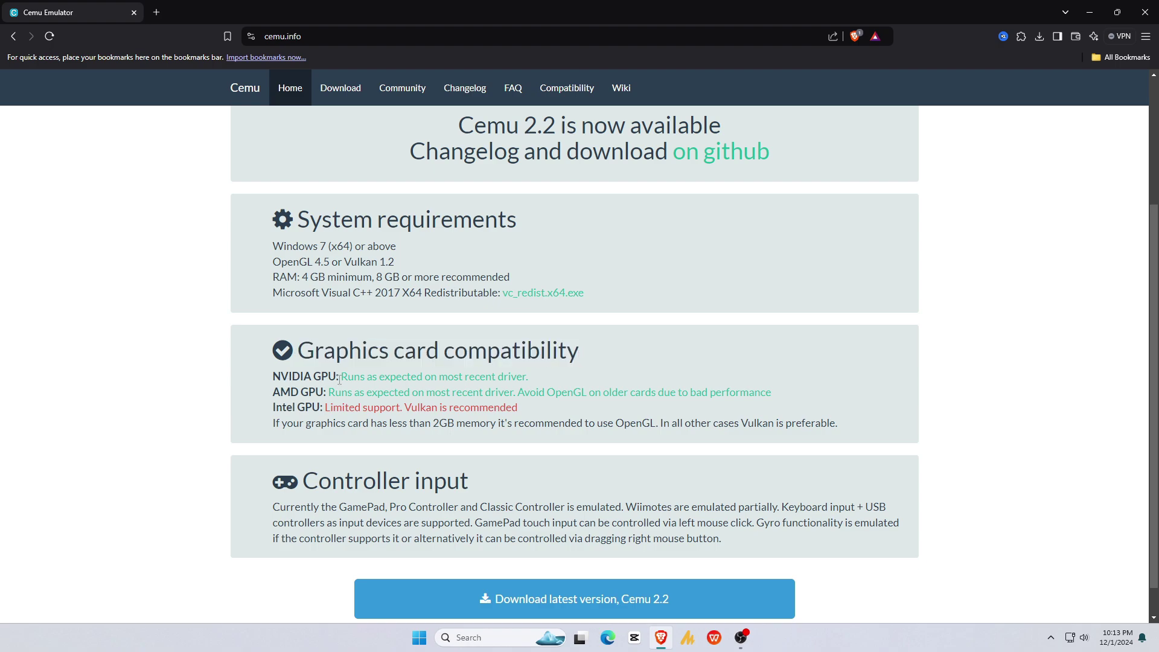
pyautogui.moveTo(340, 378); pyautogui.dragTo(535, 382)
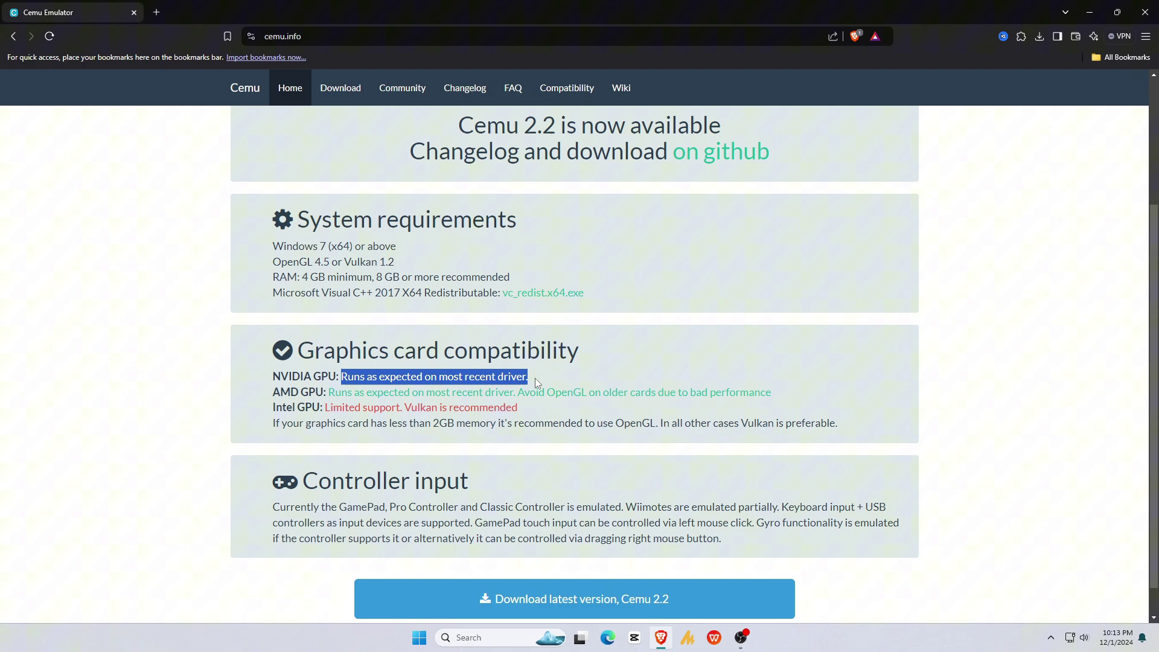
pyautogui.moveTo(327, 393); pyautogui.dragTo(769, 395)
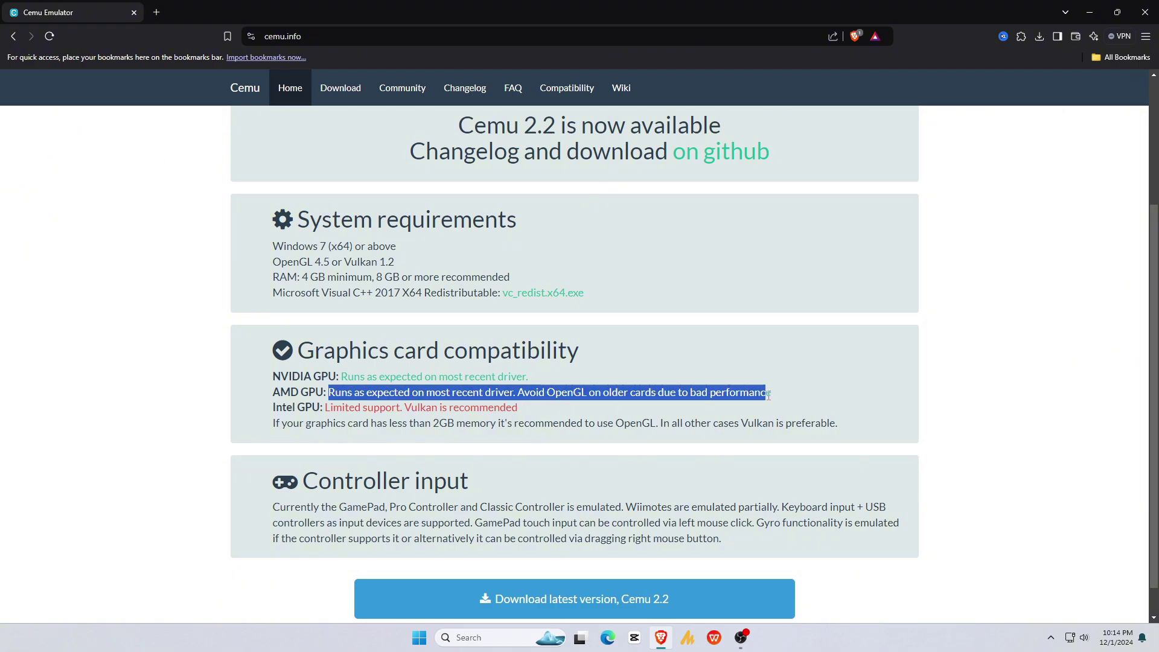
pyautogui.click(769, 395)
pyautogui.moveTo(327, 409); pyautogui.dragTo(519, 409)
pyautogui.moveTo(432, 423); pyautogui.dragTo(497, 423)
# Read the controller input section, covering the emulated controllers and the supported keyboard and USB input
pyautogui.moveTo(303, 480); pyautogui.dragTo(494, 492)
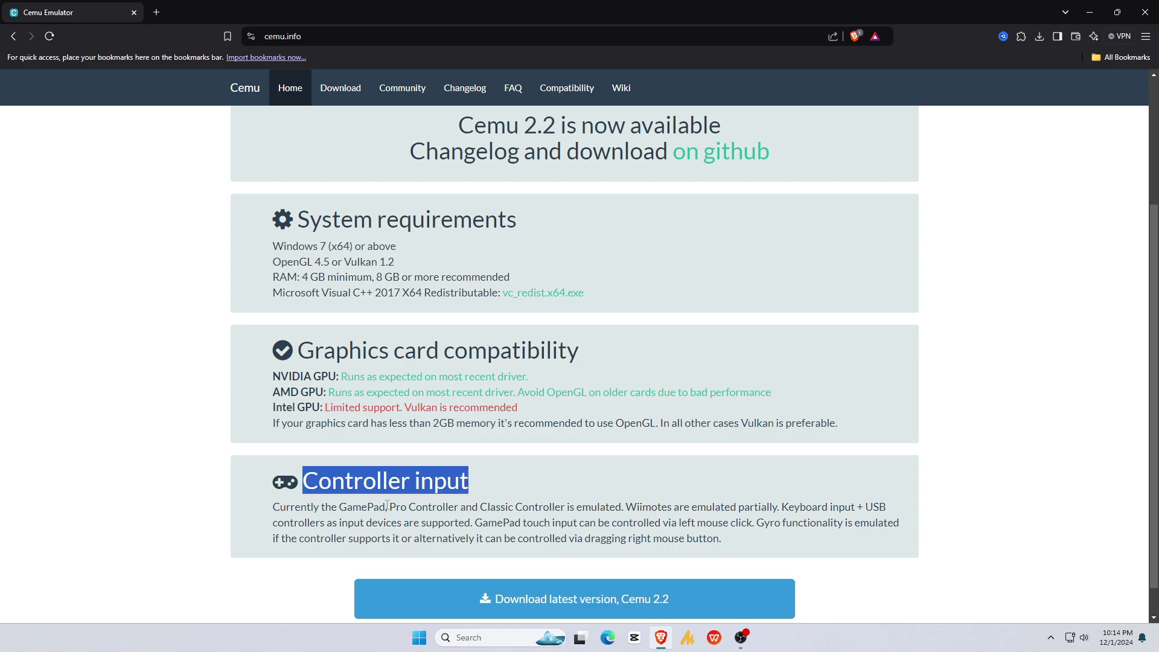
pyautogui.moveTo(388, 507); pyautogui.dragTo(338, 507)
pyautogui.moveTo(782, 507); pyautogui.dragTo(888, 507)
pyautogui.click(887, 506)
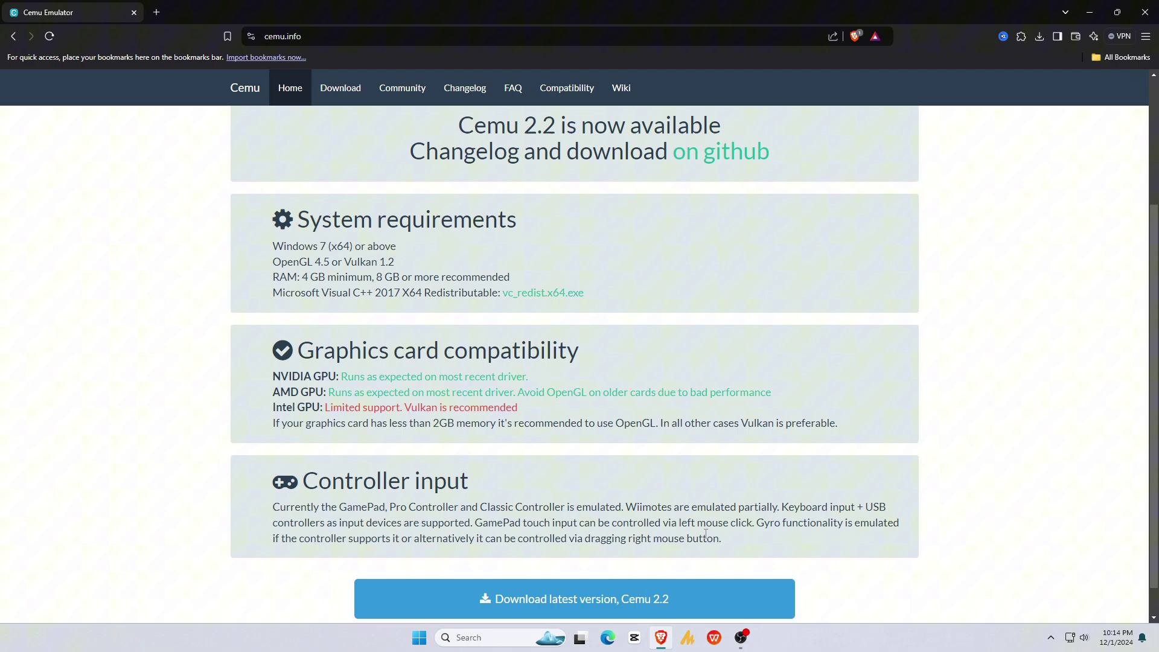
# Download cemu-2.2-windows-x64.zip from the Cemu 2.2 release page on GitHub and open the folder containing the download
pyautogui.scroll(3, 598, 594)
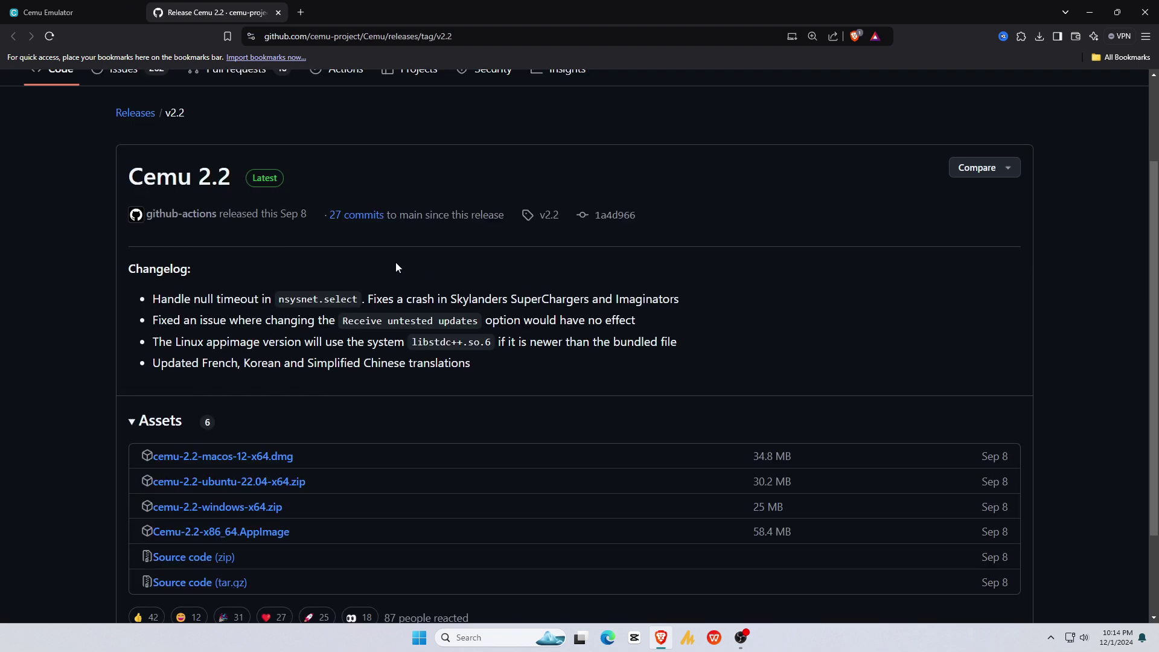
pyautogui.moveTo(133, 176); pyautogui.dragTo(237, 186)
pyautogui.click(237, 183)
pyautogui.scroll(-2, 236, 182)
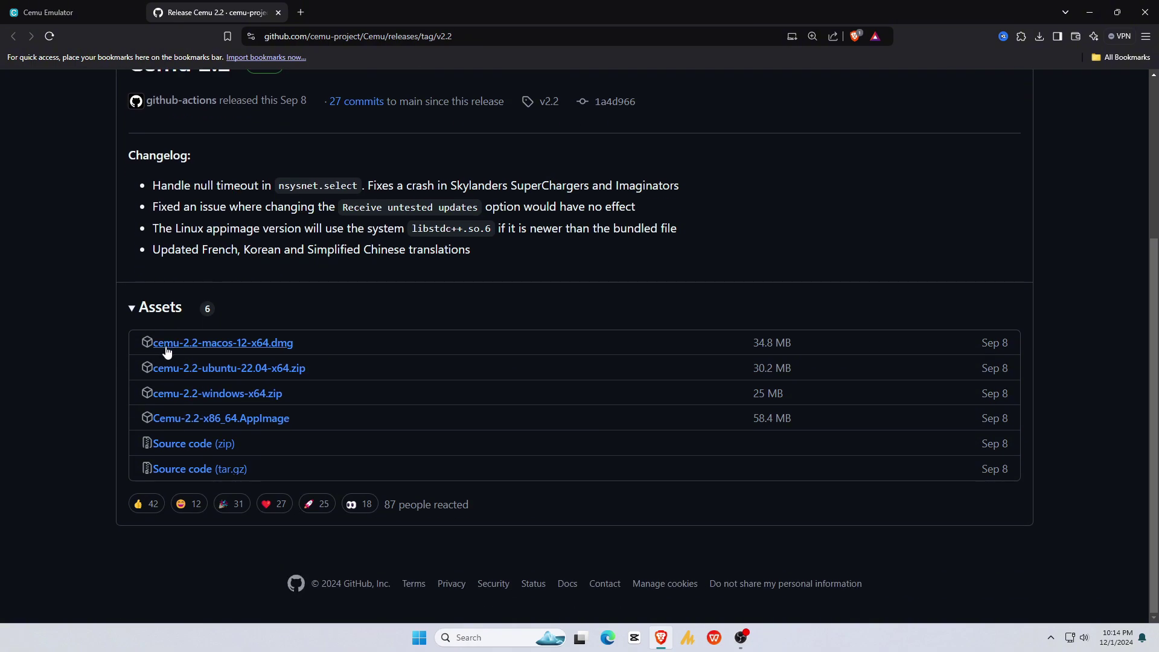
pyautogui.click(225, 396)
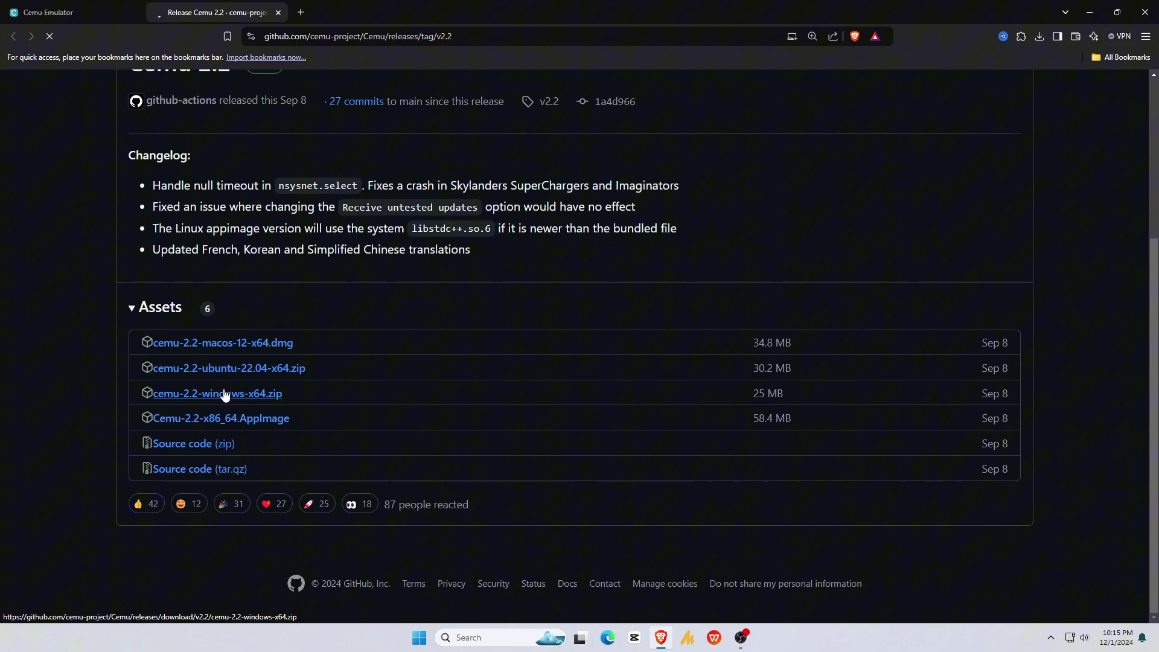
pyautogui.click(574, 370)
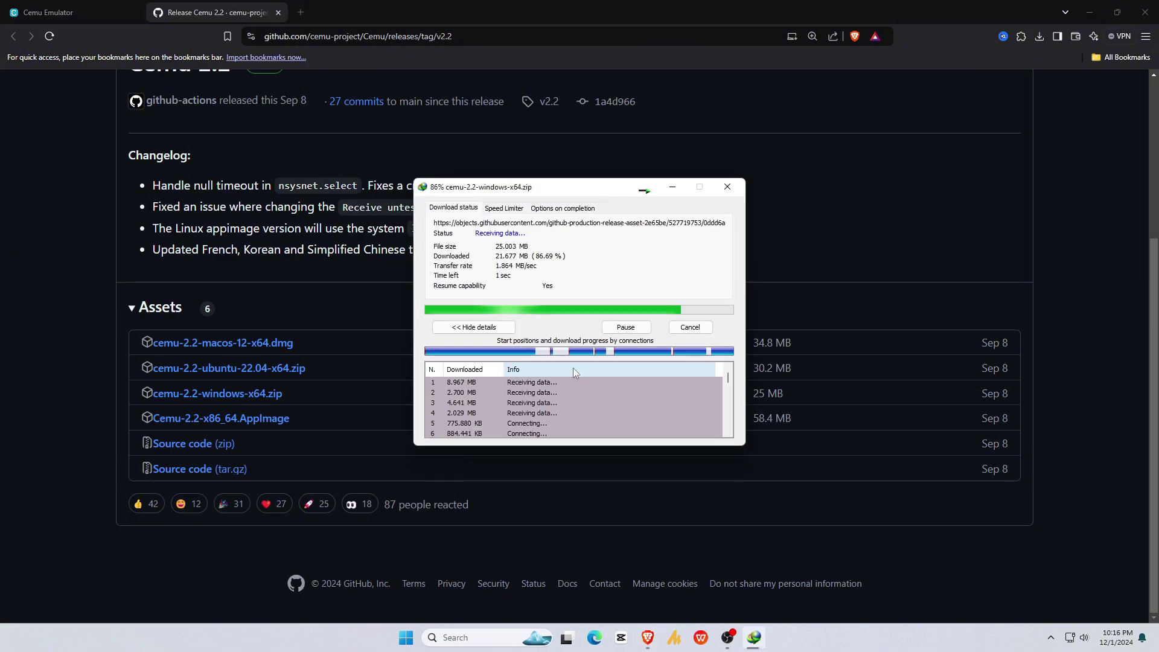
pyautogui.click(602, 355)
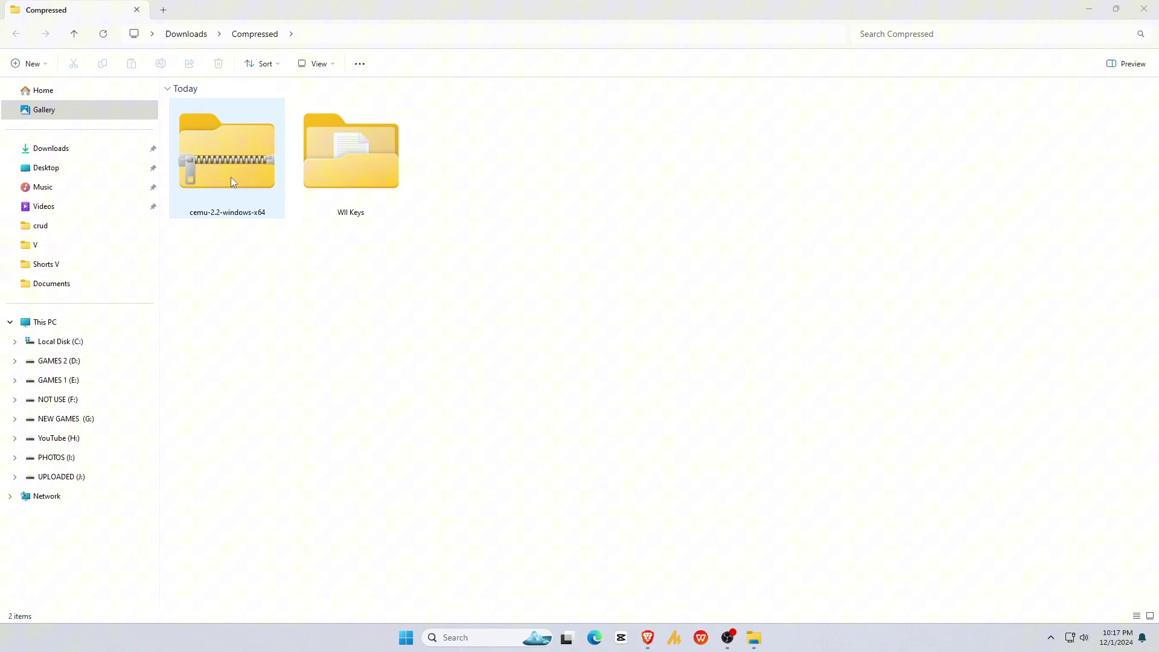
# Extract the cemu-2.2-windows-x64 archive with 7-Zip directly into the Compressed folder
pyautogui.rightClick(231, 180)
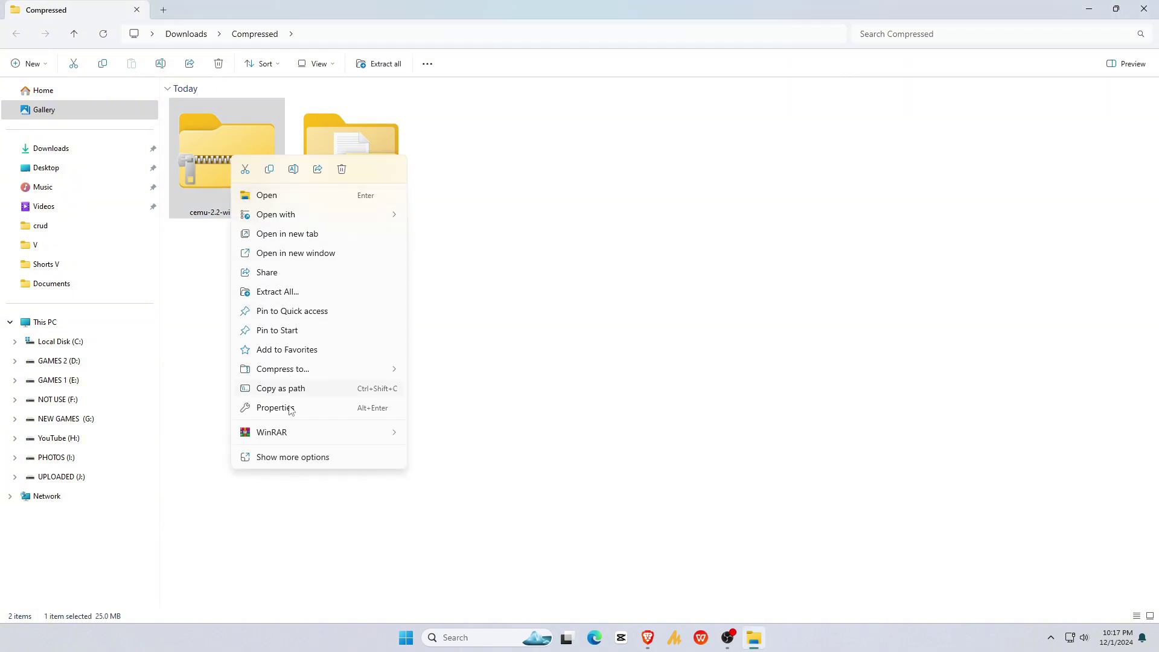
pyautogui.click(287, 458)
pyautogui.moveTo(308, 287)
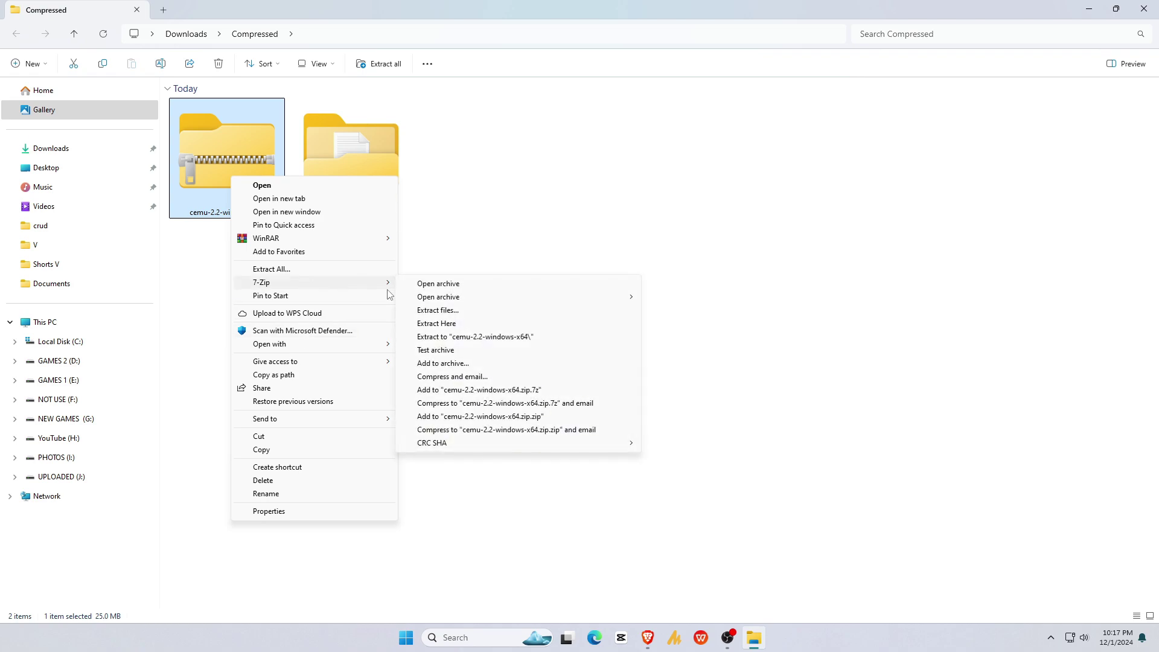
pyautogui.click(475, 324)
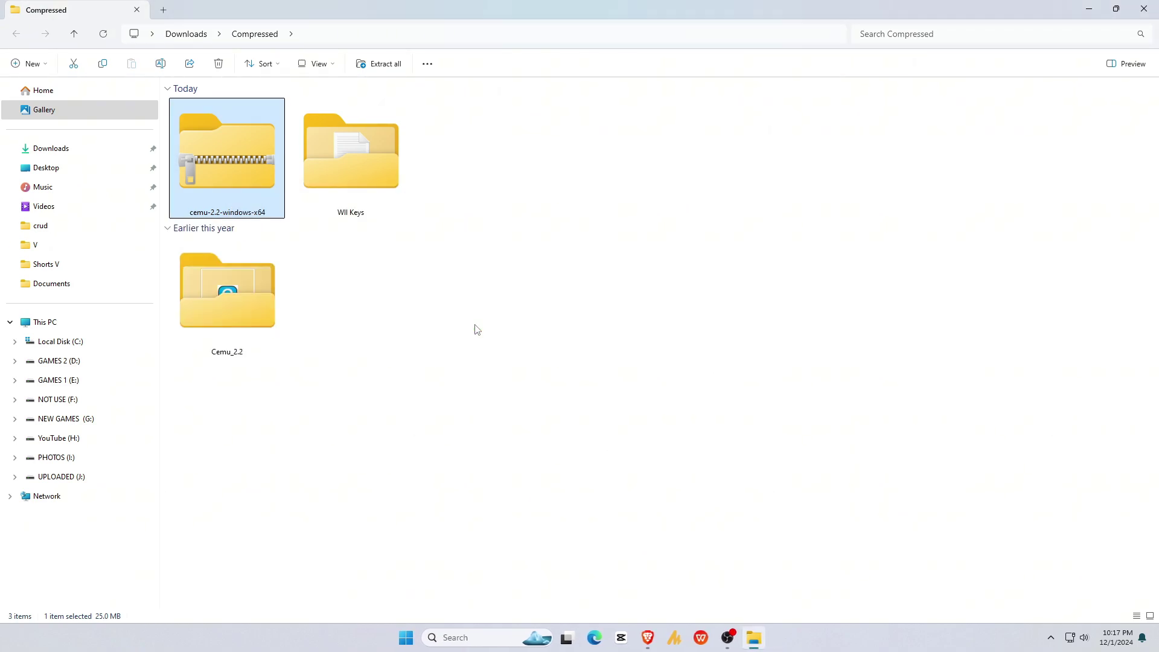
pyautogui.click(422, 318)
# Delete the cemu-2.2-windows-x64 zip archive from the Compressed folder
pyautogui.click(248, 177)
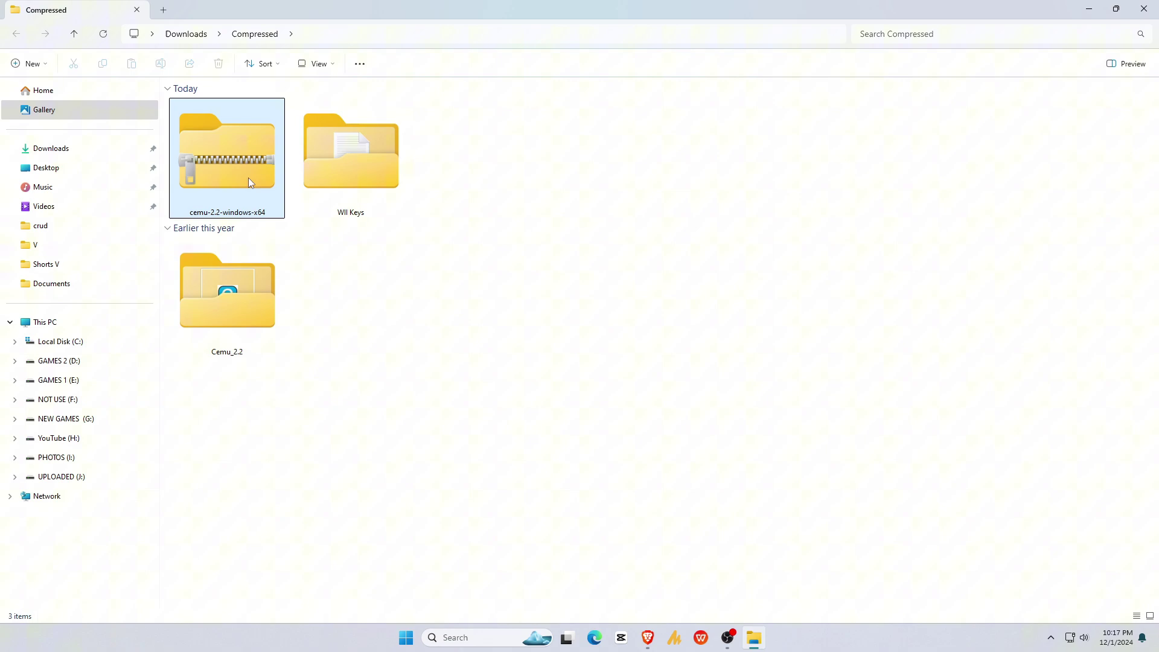
pyautogui.rightClick(248, 177)
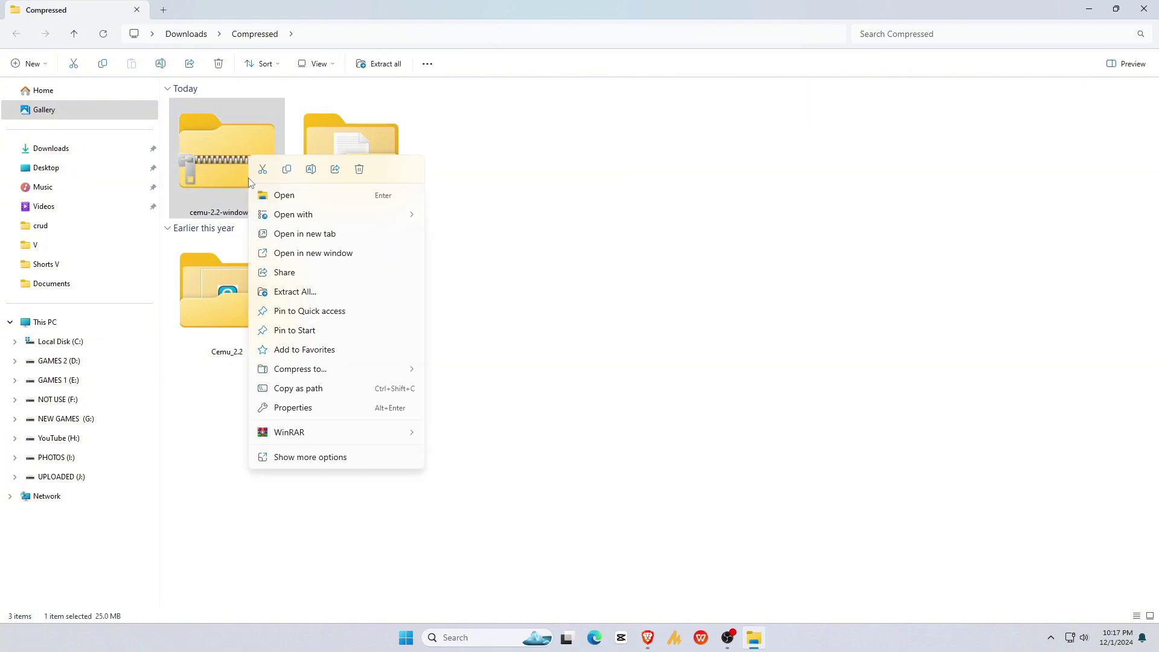
pyautogui.click(357, 173)
# Open the extracted Cemu_2.2 folder and launch the Cemu application
pyautogui.rightClick(235, 292)
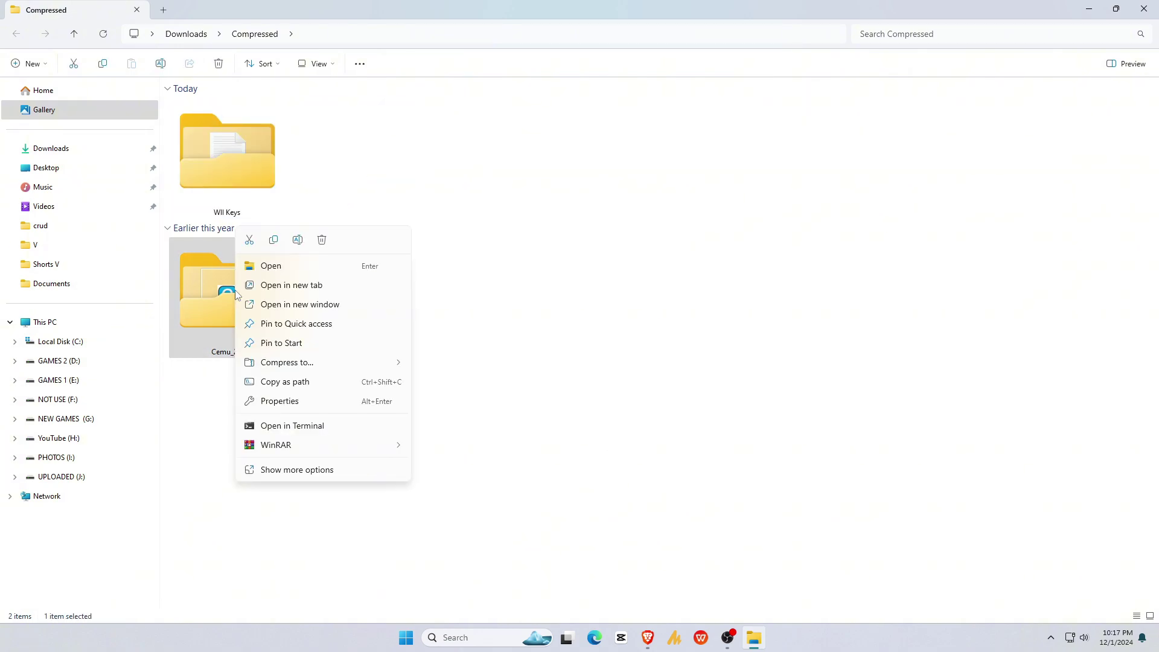
pyautogui.click(291, 265)
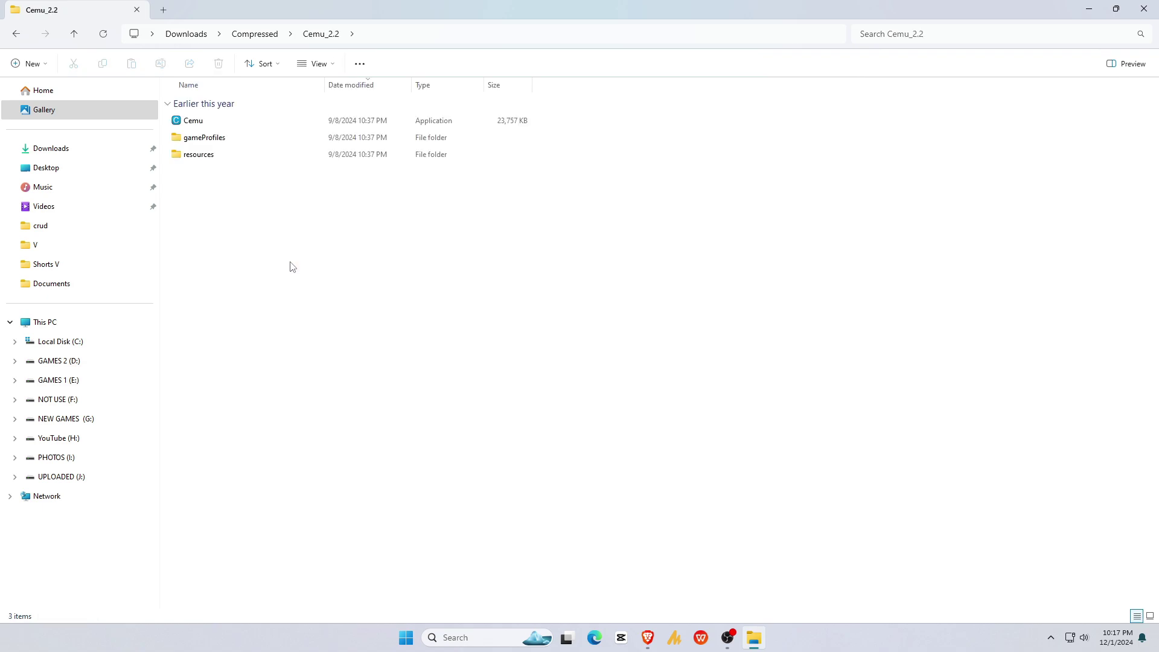
pyautogui.doubleClick(199, 123)
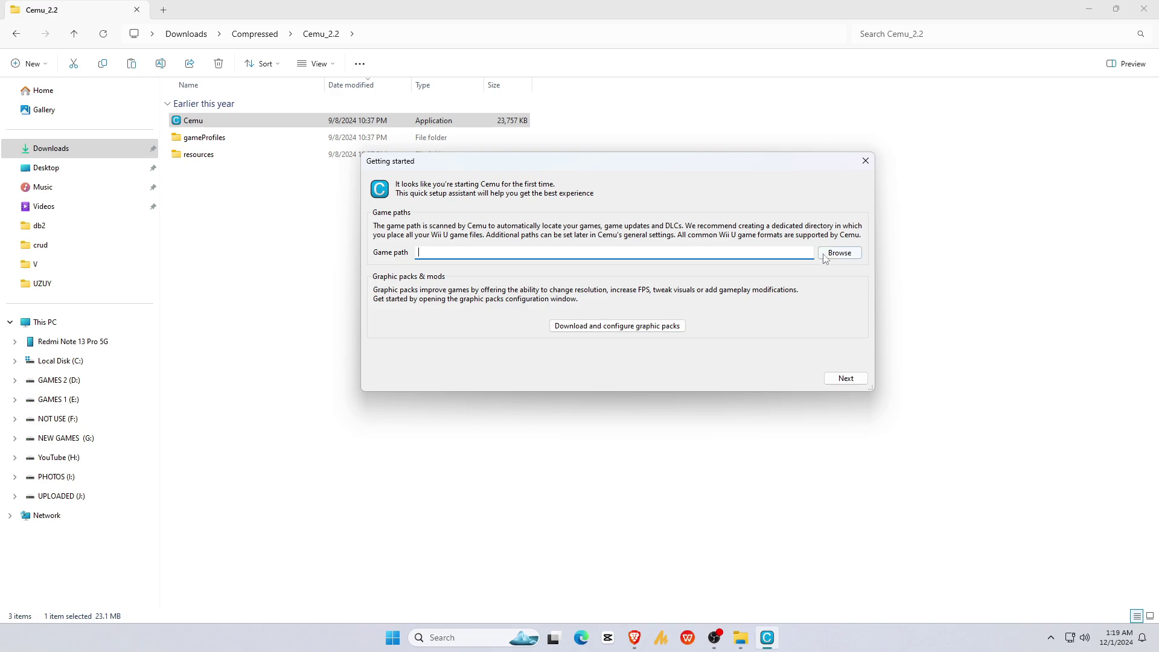
# Set the game path in the first-time setup to the Wii U Games folder on the Desktop
pyautogui.click(839, 253)
pyautogui.click(412, 311)
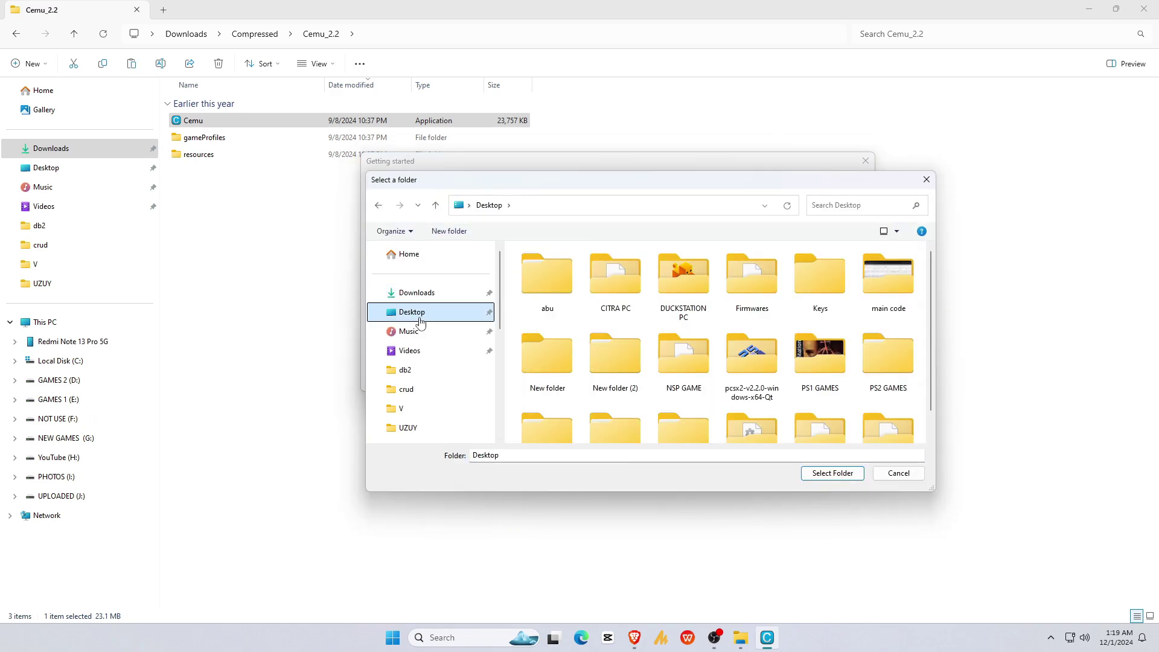
pyautogui.scroll(-1, 843, 433)
pyautogui.click(826, 424)
pyautogui.click(830, 473)
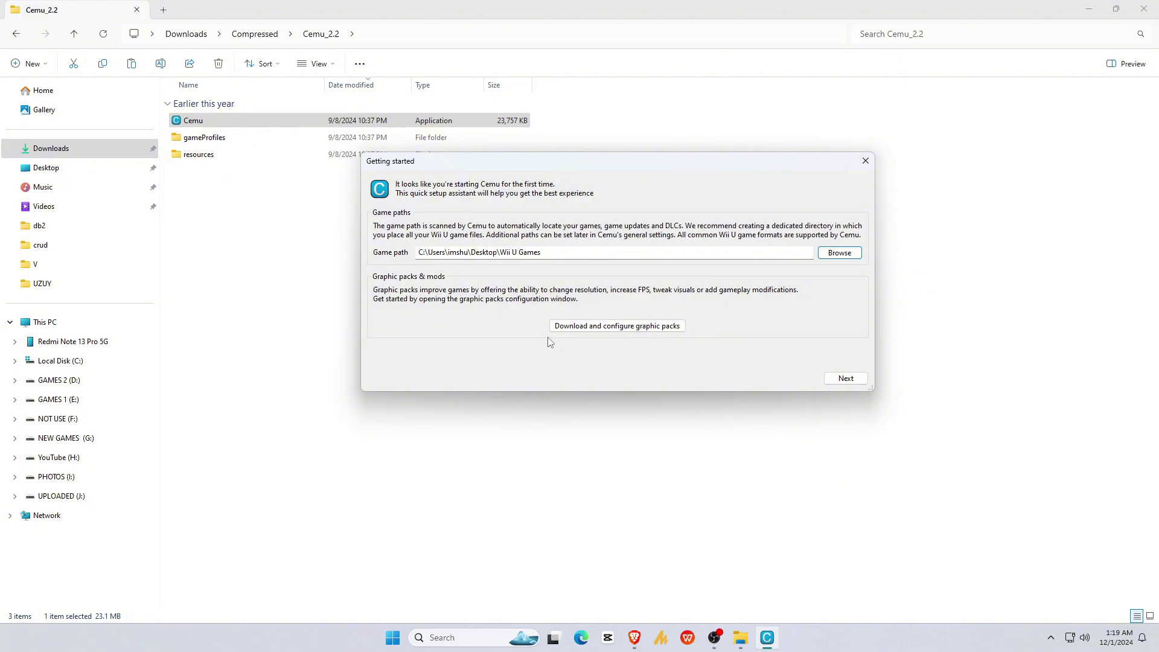
# Download the latest community graphic packs from the Cemu setup assistant and dismiss the update notice
pyautogui.click(616, 333)
pyautogui.click(786, 579)
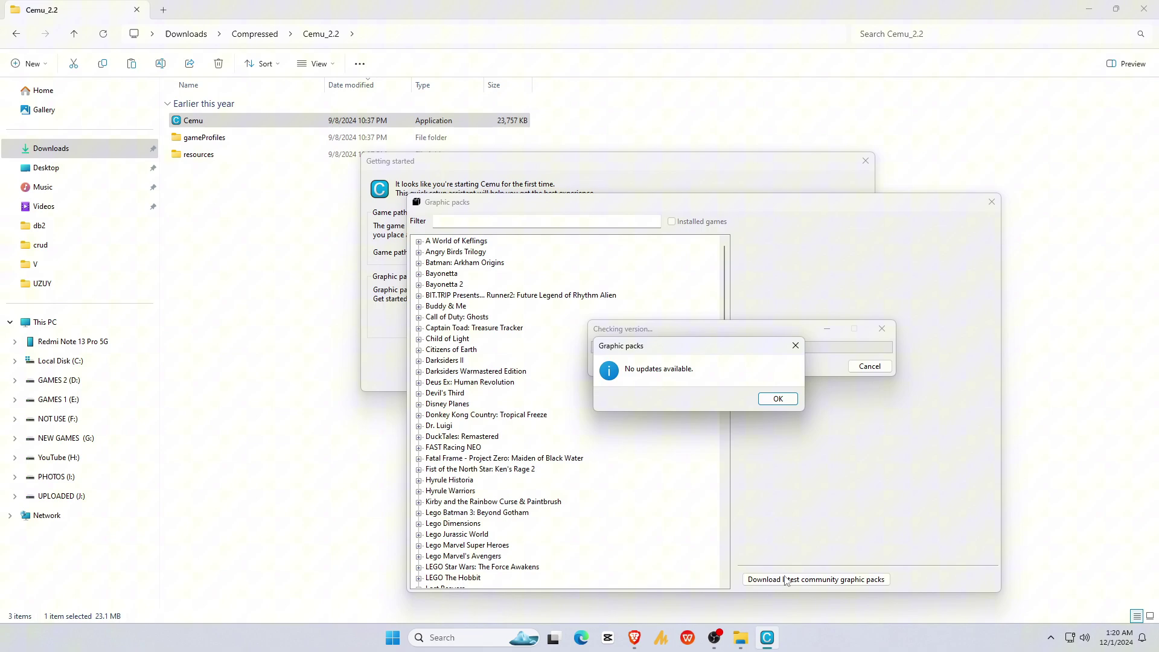
pyautogui.click(777, 399)
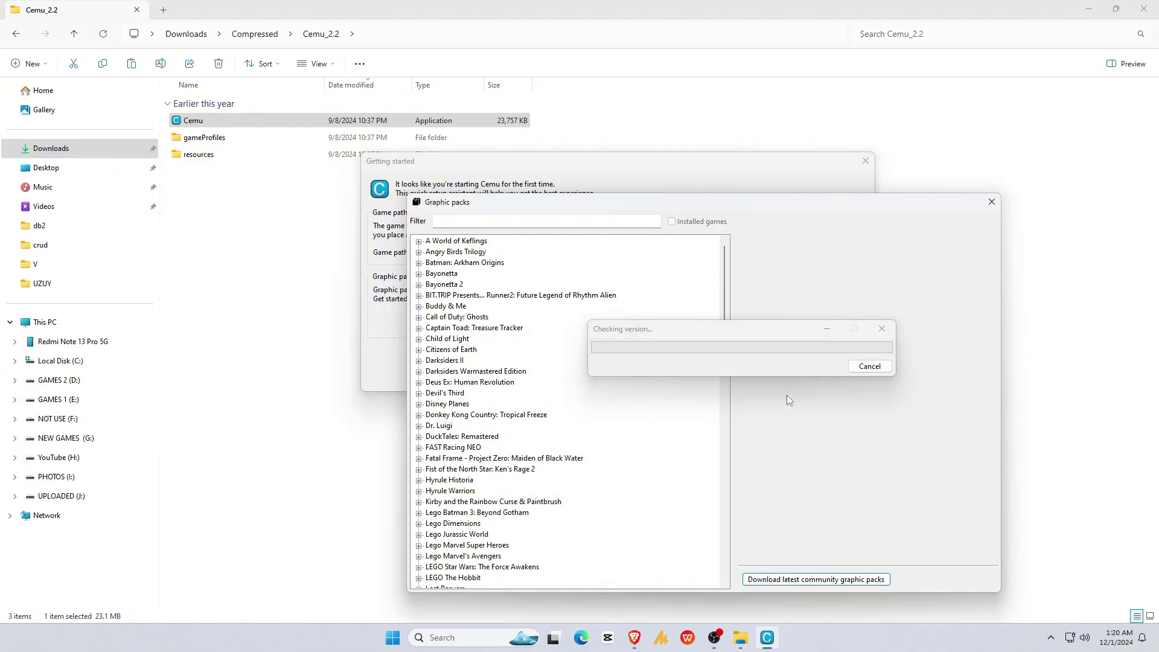
# Close the graphic packs, advance to input configuration, and name Controller 1's profile PWG with Wii U GamePad as the emulated controller
pyautogui.click(990, 205)
pyautogui.click(852, 382)
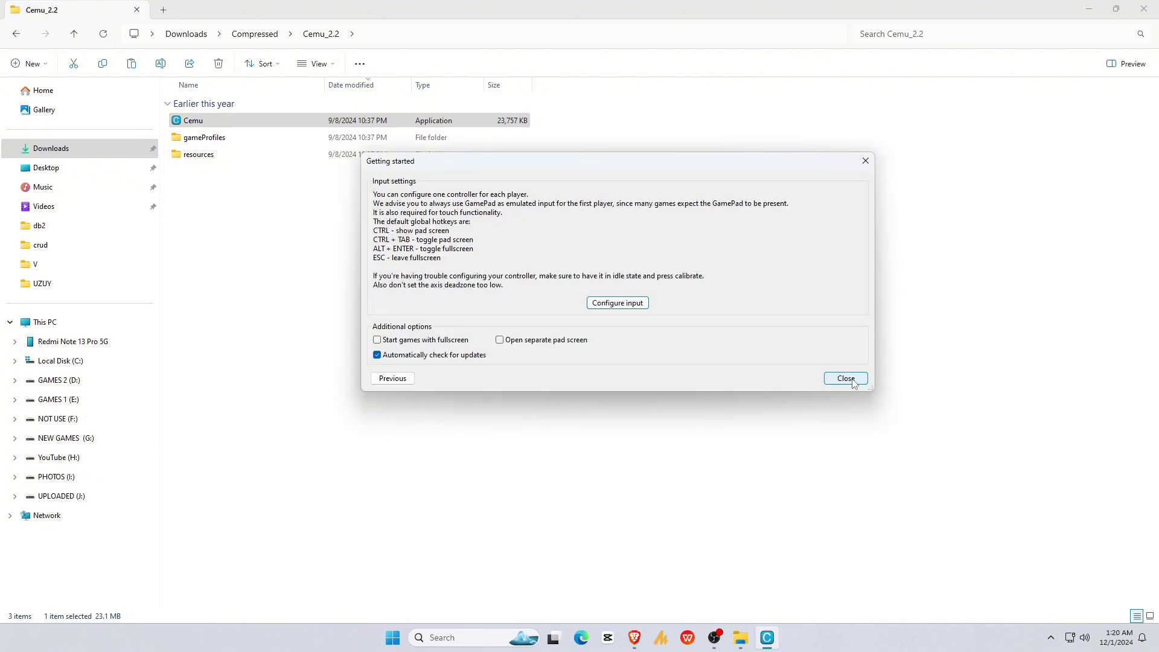
pyautogui.click(616, 303)
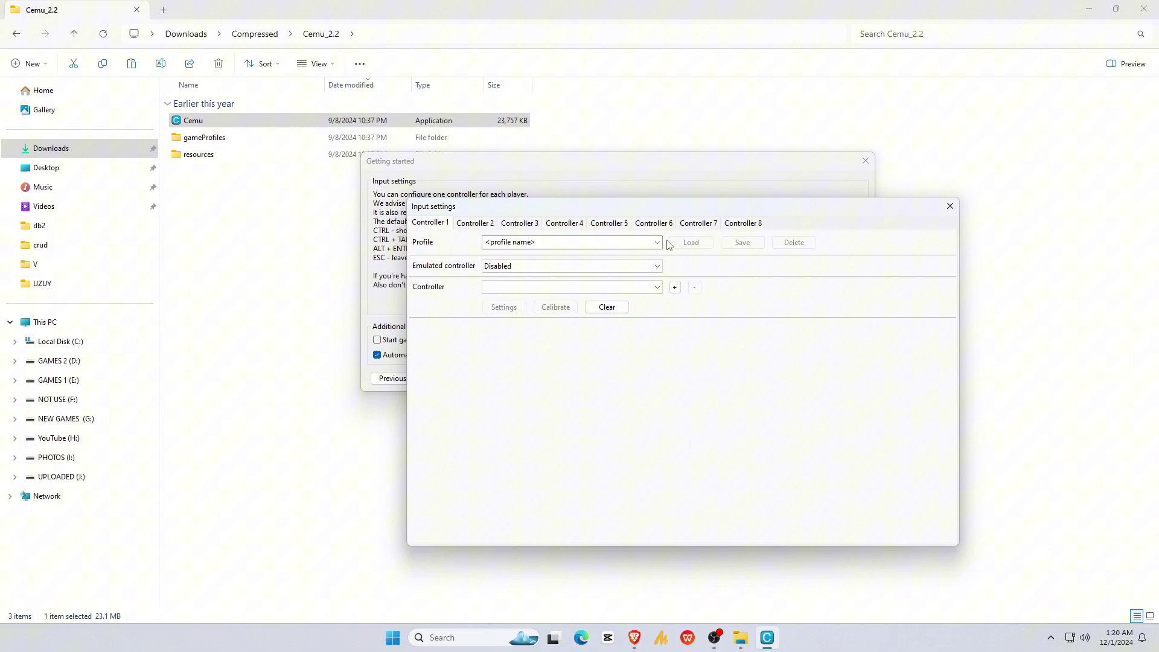
pyautogui.click(645, 242)
pyautogui.write('PWG')
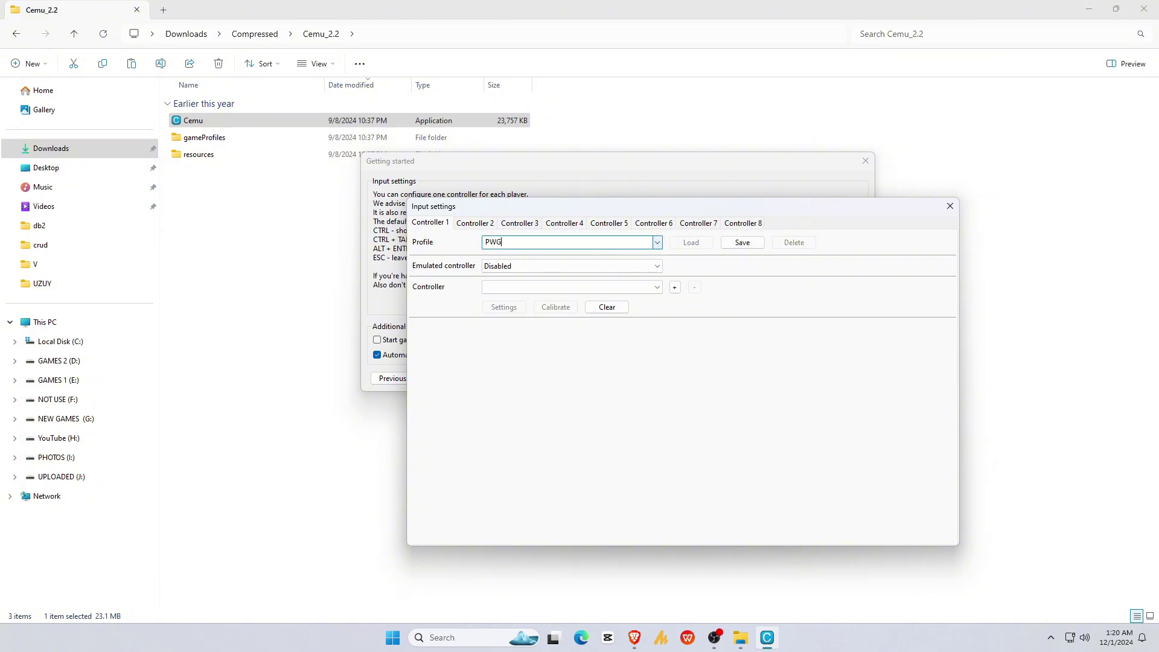
pyautogui.click(611, 266)
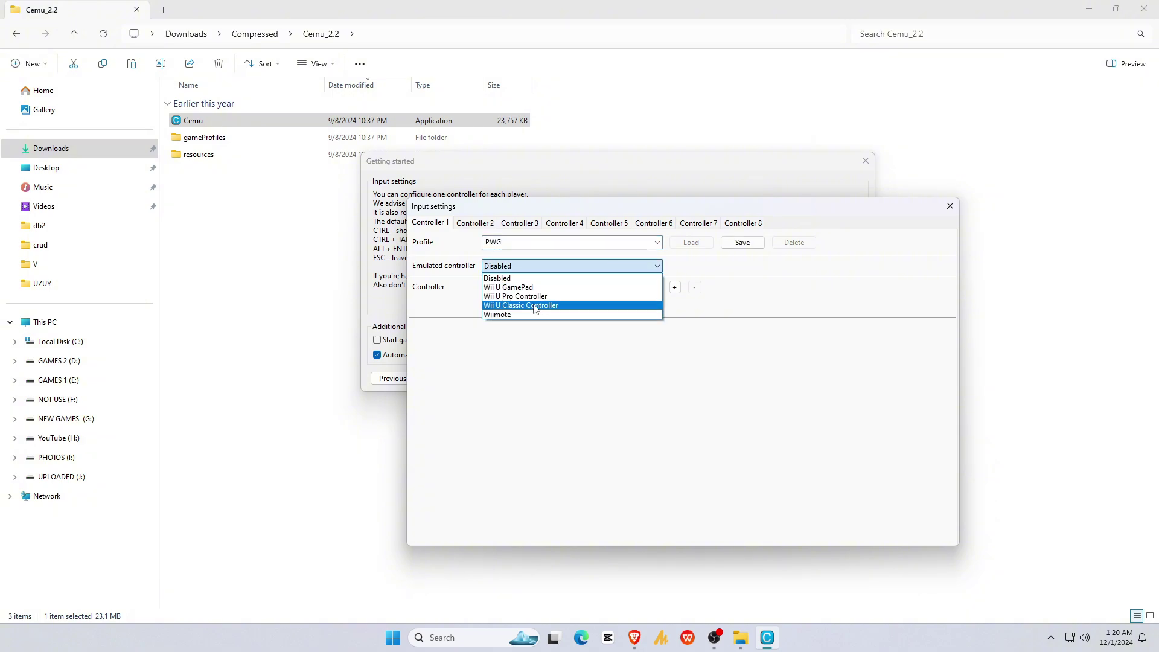
pyautogui.click(533, 287)
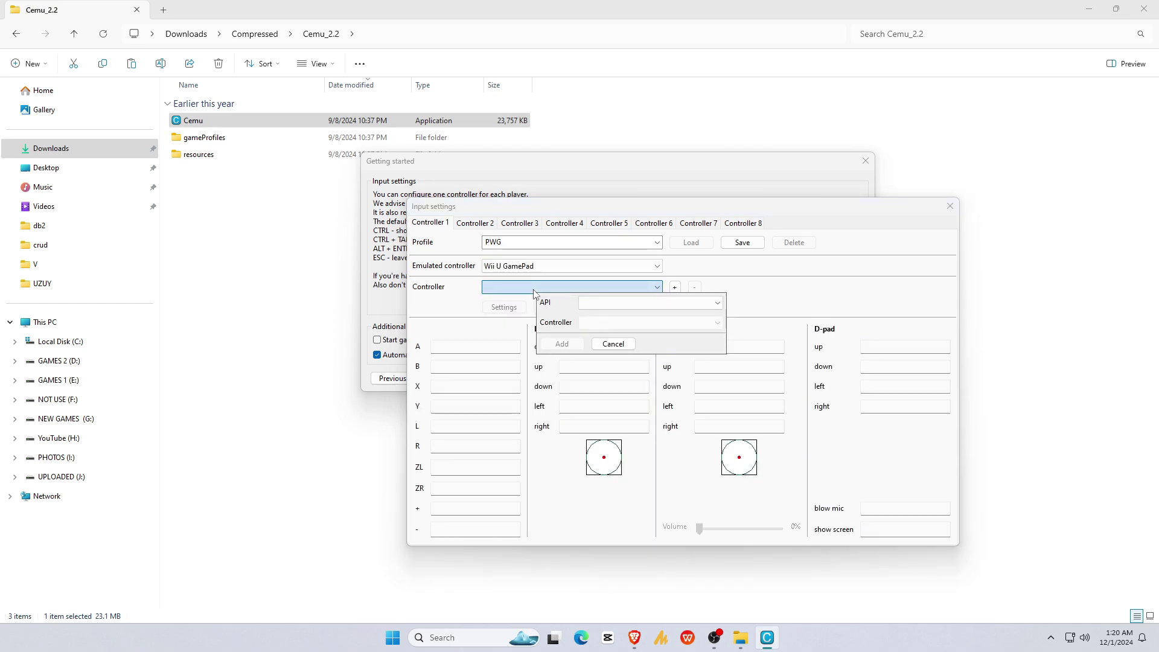
# Add the Keyboard device through the Keyboard API as the input source for Controller 1
pyautogui.click(646, 302)
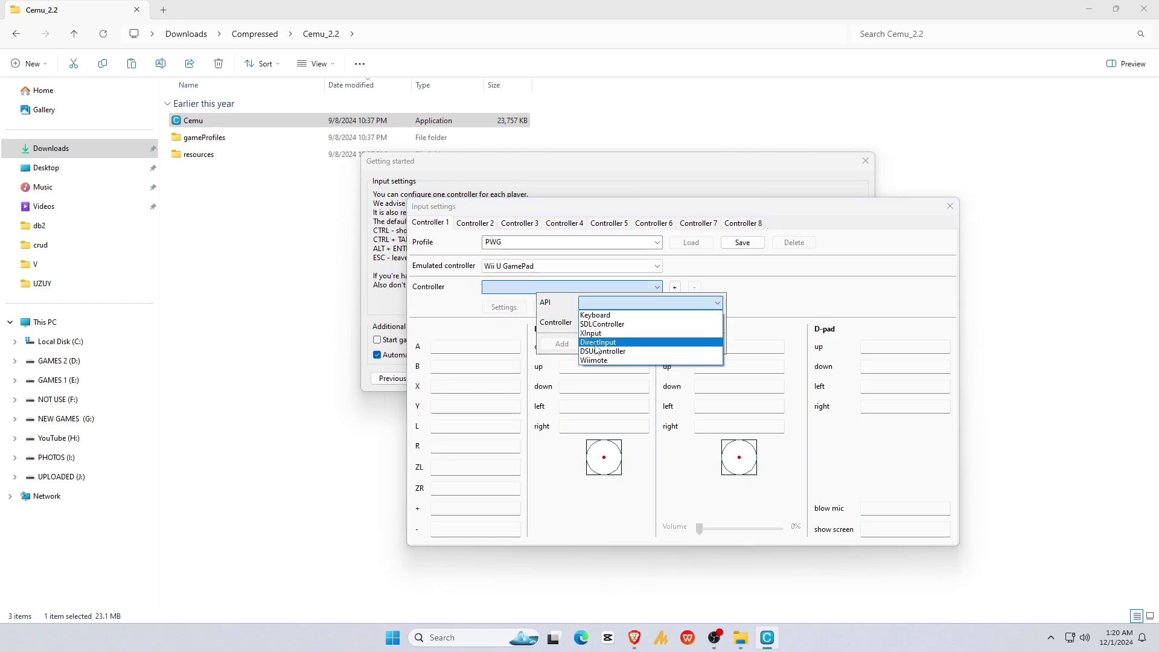
pyautogui.click(606, 316)
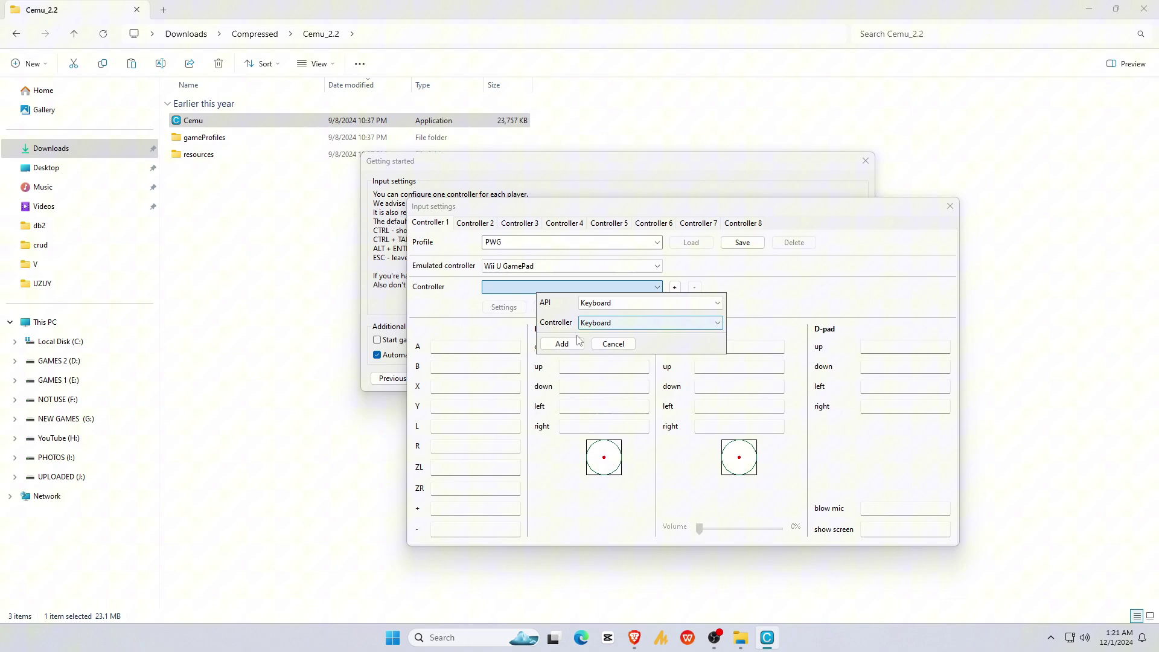
pyautogui.click(562, 343)
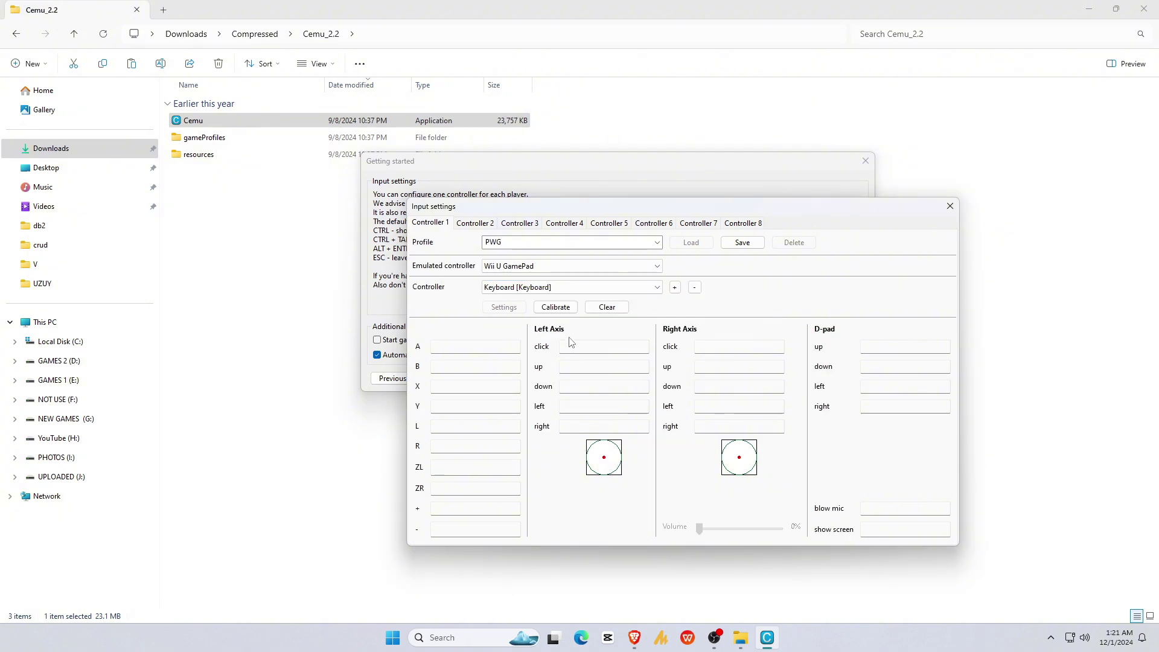
# Map A, B, X, Y, L, R, ZL, ZR, + and - to the keys D, S, W, A, Q, E, R, T, ` and 1
pyautogui.click(487, 348)
pyautogui.press('d')
pyautogui.press('s')
pyautogui.press('w')
pyautogui.press('a')
pyautogui.press('q')
pyautogui.press('e')
pyautogui.press('r')
pyautogui.press('t')
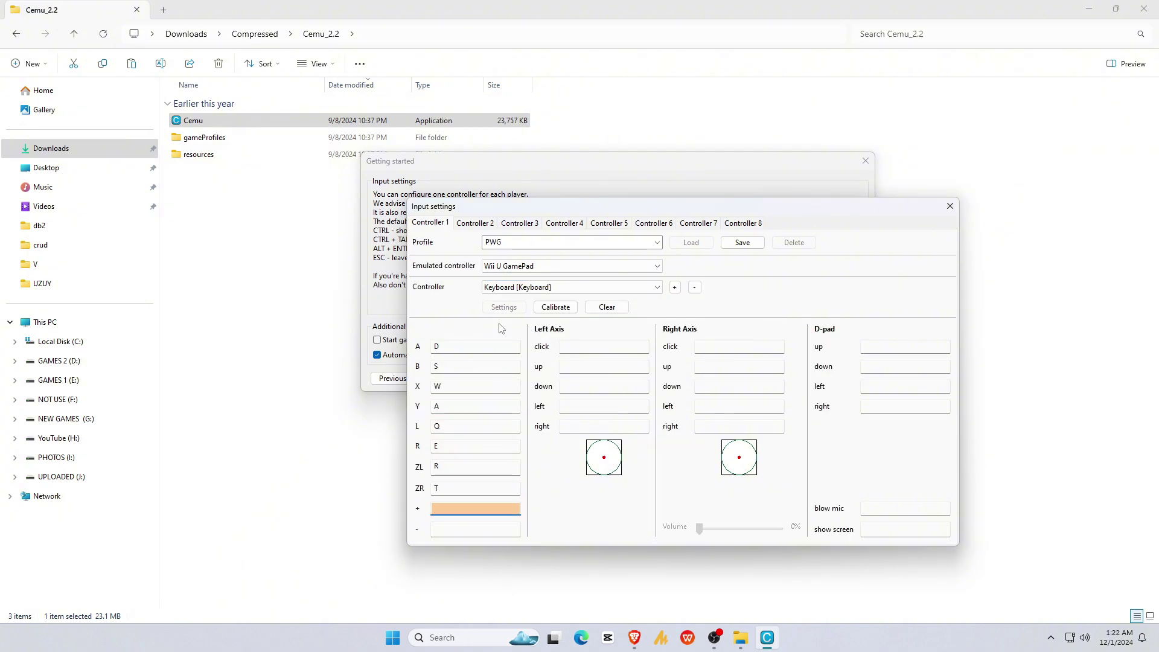
pyautogui.press('`')
pyautogui.press('1')
# Map the left axis click to Enter and its up, down, left and right directions to the matching arrow keys
pyautogui.press('Return')
pyautogui.press('Up')
pyautogui.press('Down')
pyautogui.press('Left')
pyautogui.press('Right')
# Map the right axis click, up, down, left and right to the keys I, K, M, J and L
pyautogui.press('i')
pyautogui.press('k')
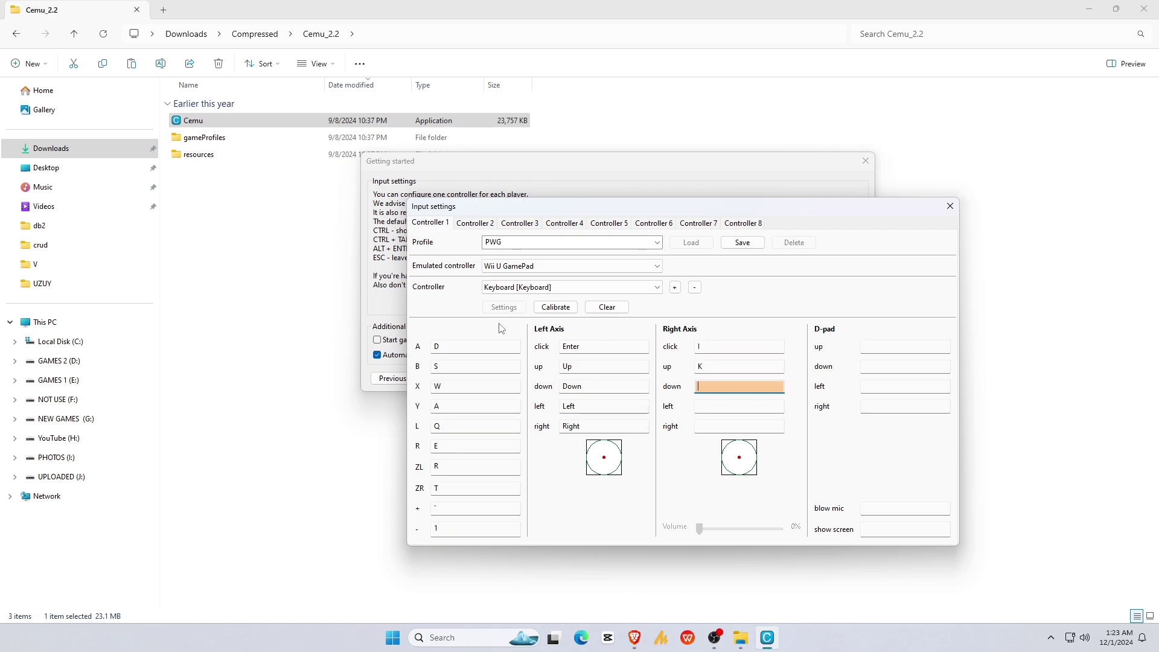
pyautogui.press('m')
pyautogui.press('j')
pyautogui.press('l')
# Map the D-pad up, down, left and right to Num 8, Num 5, Num 4 and Num 6
pyautogui.press('KP_8')
pyautogui.press('KP_5')
pyautogui.press('KP_4')
pyautogui.press('KP_6')
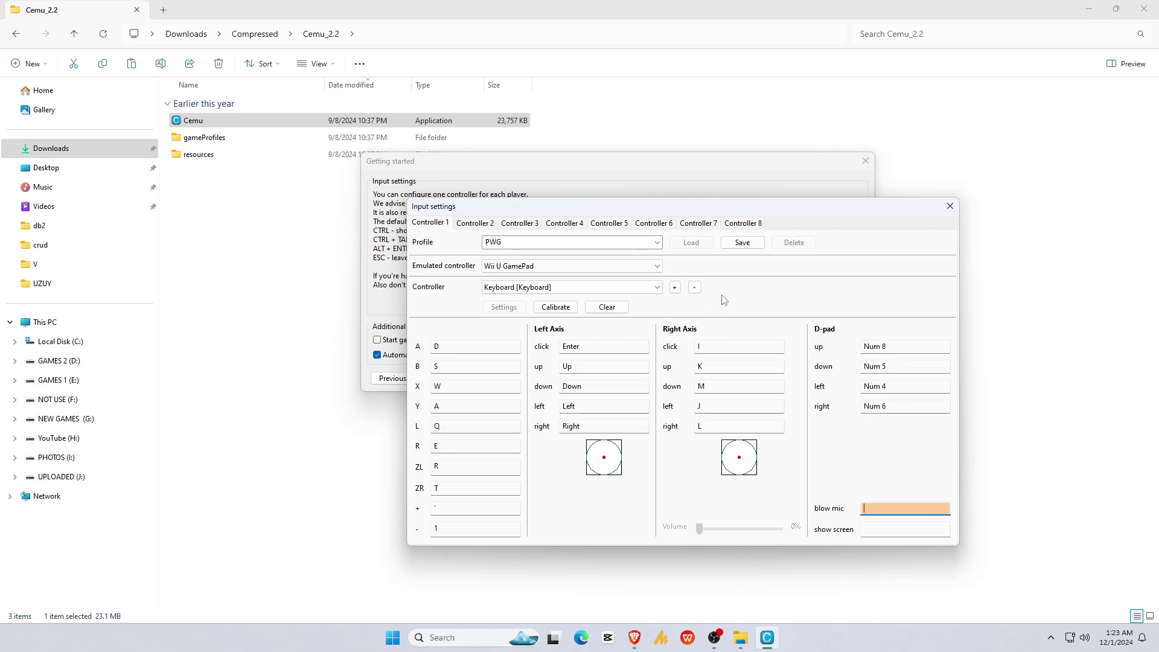
# Save the PWG controller profile and finish the setup assistant with games set to start in fullscreen
pyautogui.click(742, 242)
pyautogui.click(950, 205)
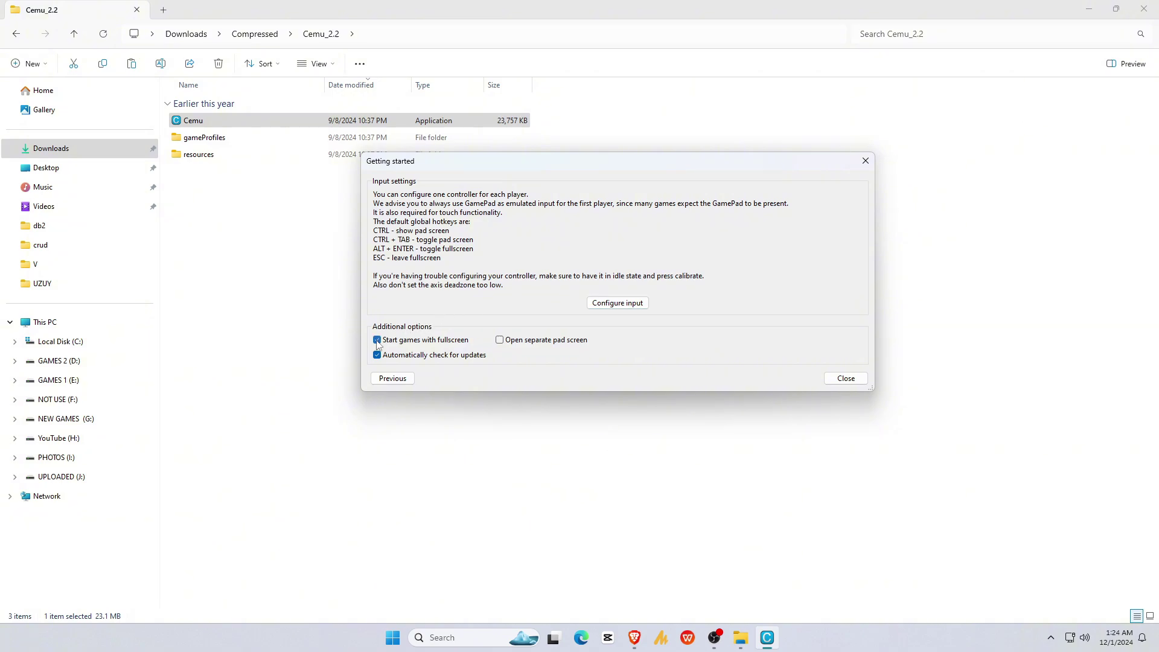
pyautogui.click(841, 379)
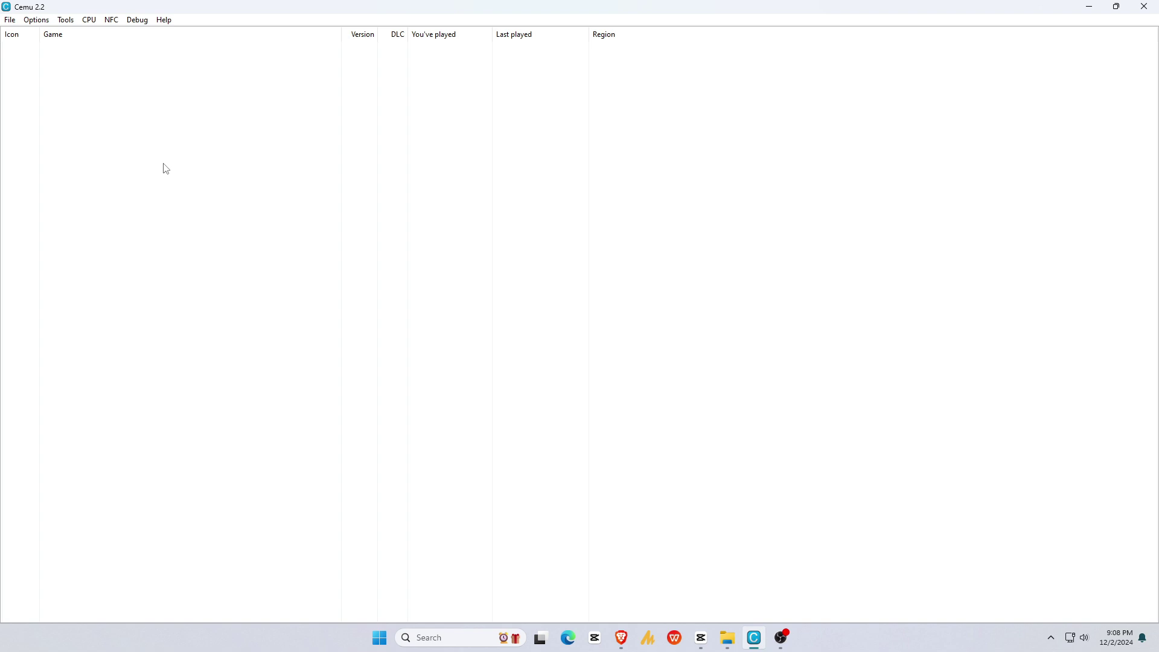
# Open the Cemu data folder, paste the copied keys text file into it, and close the folder
pyautogui.click(10, 21)
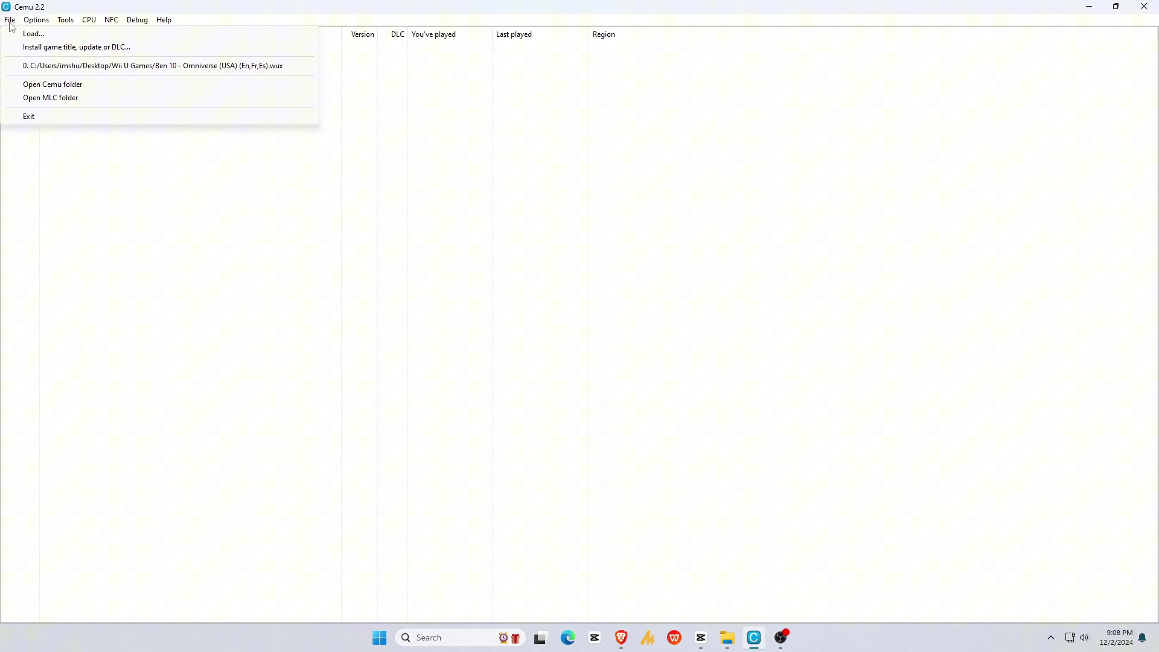
pyautogui.click(73, 89)
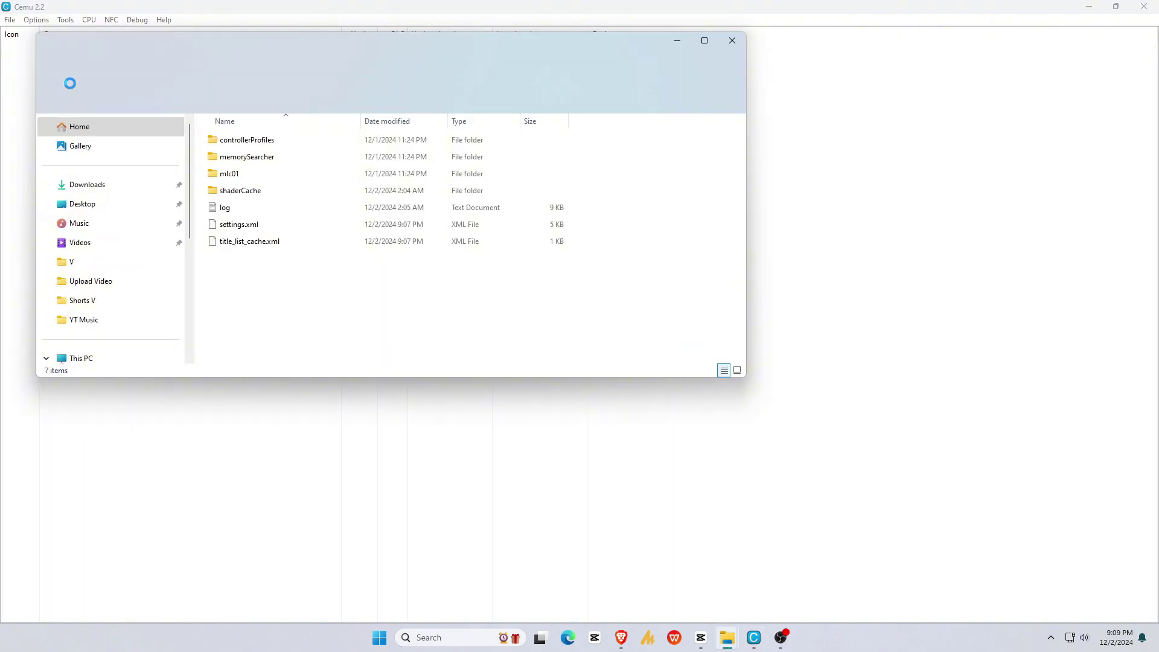
pyautogui.hotkey('ctrl', 'v')
pyautogui.click(290, 320)
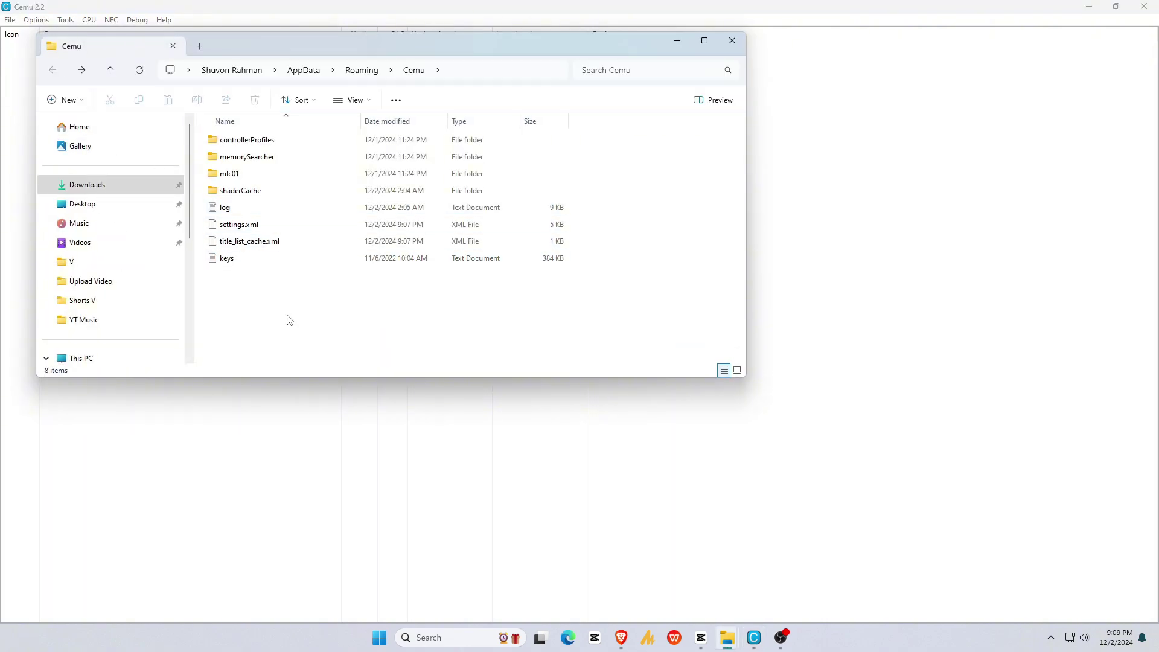
pyautogui.click(732, 41)
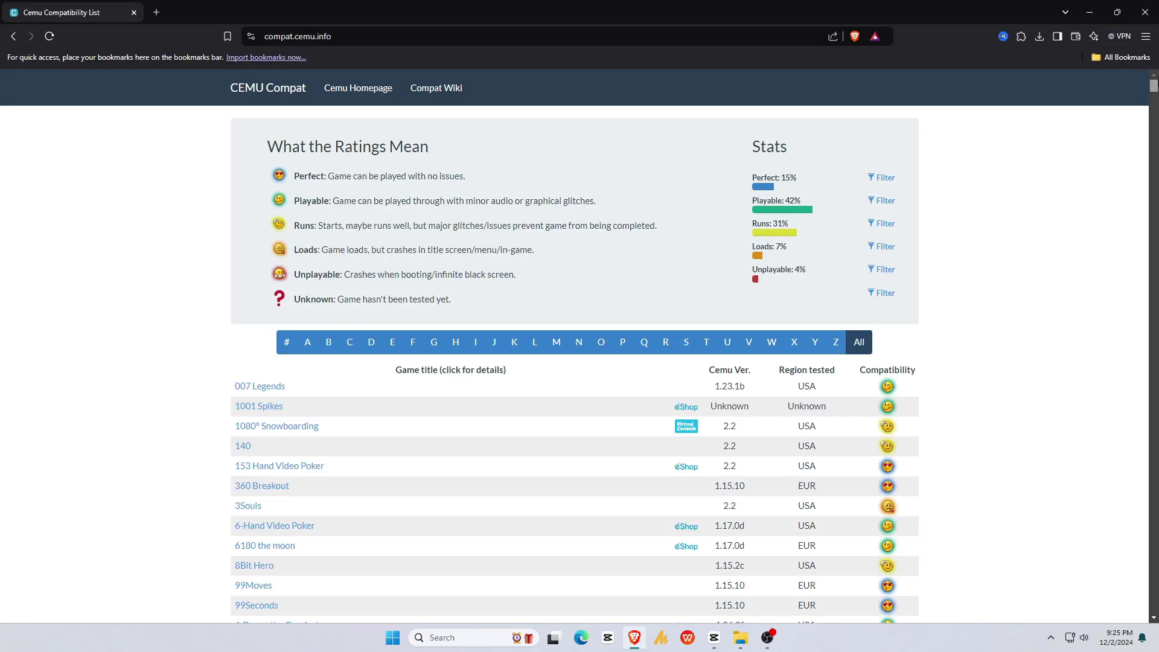
# Switch to the browser and look through the game ratings on the Cemu compatibility list
pyautogui.scroll(-10, 574, 346)
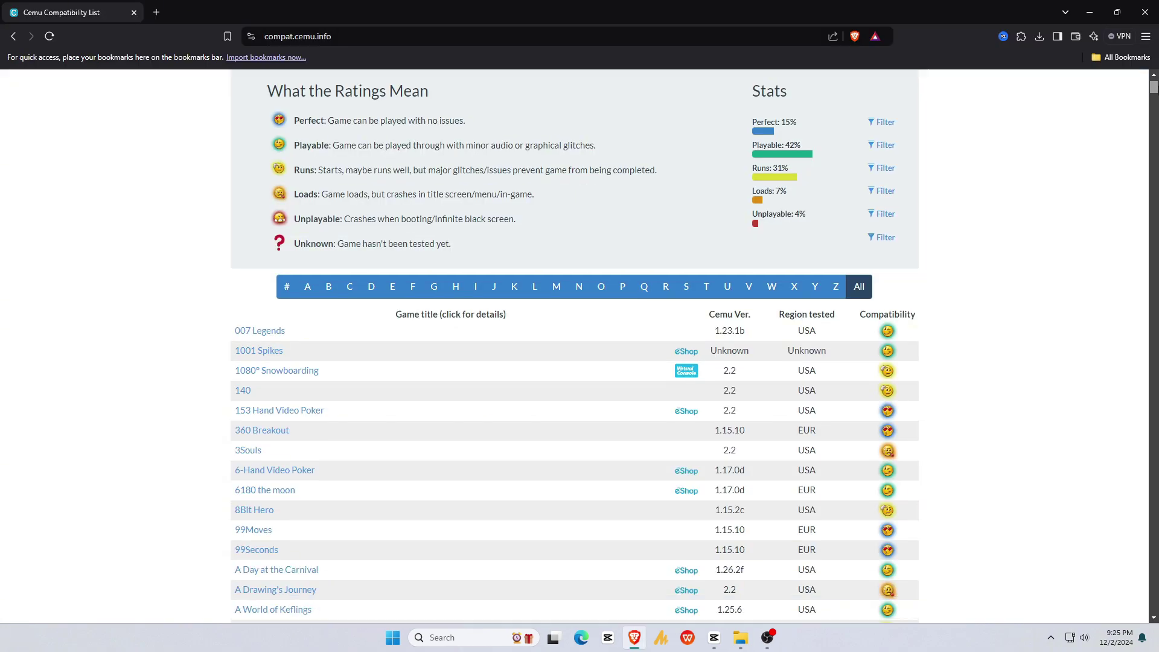
pyautogui.scroll(-4, 574, 345)
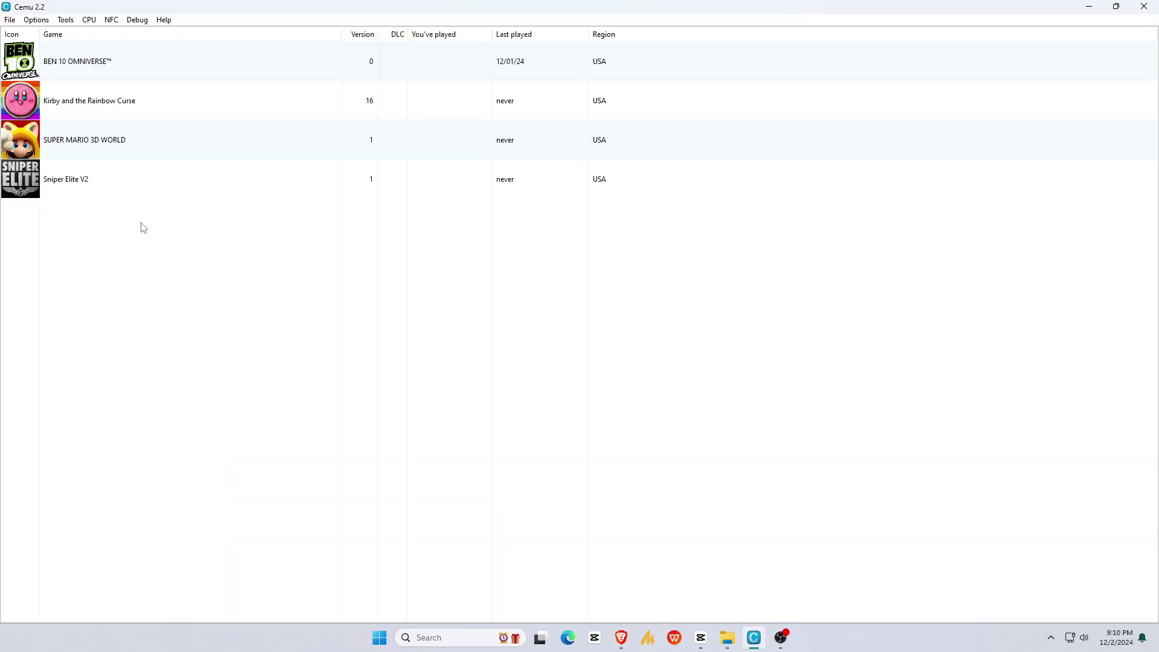
# In Cemu's general settings, choose Vulkan as the graphics API and NVIDIA GeForce RTX 3050 as the graphics device
pyautogui.click(34, 21)
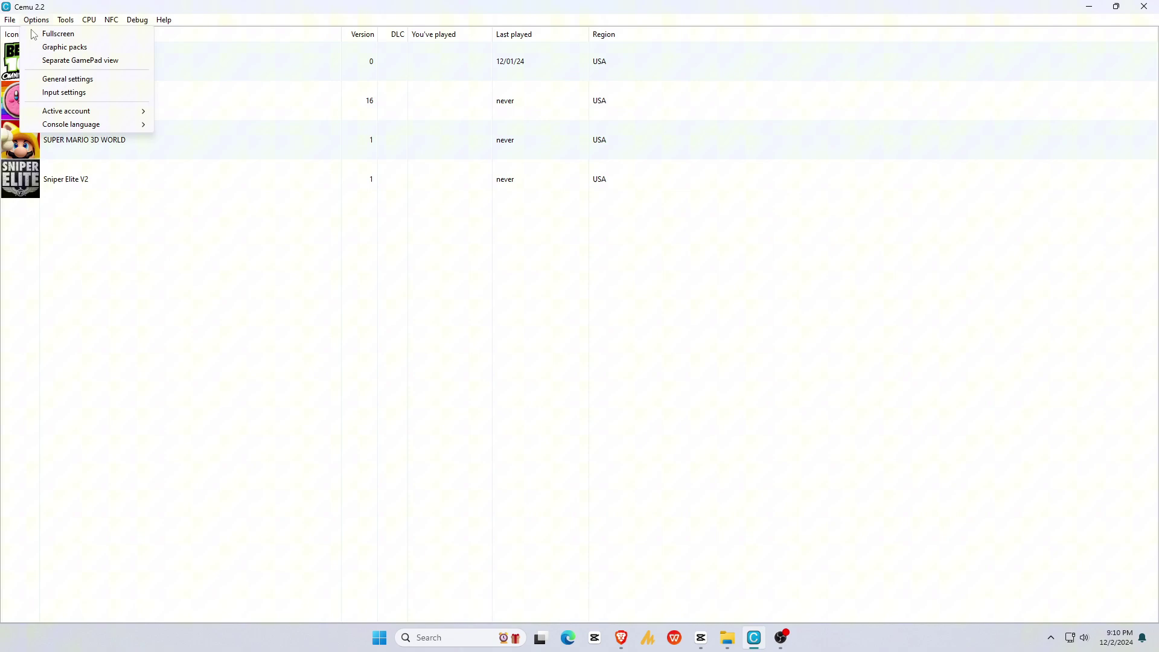
pyautogui.click(97, 80)
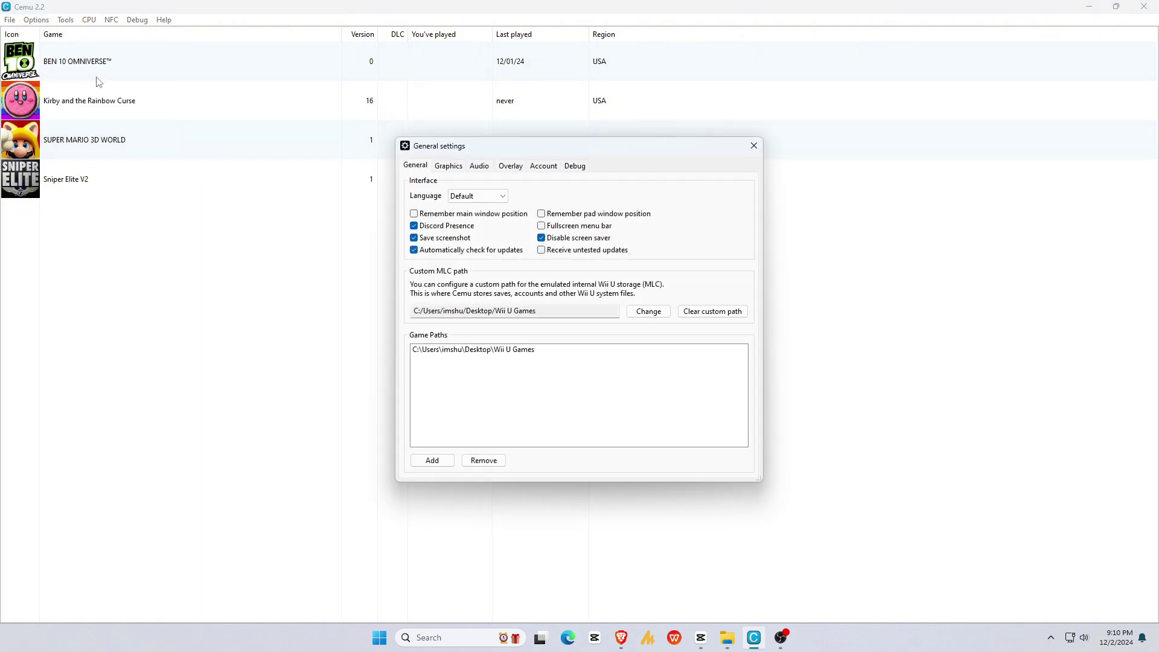
pyautogui.click(447, 166)
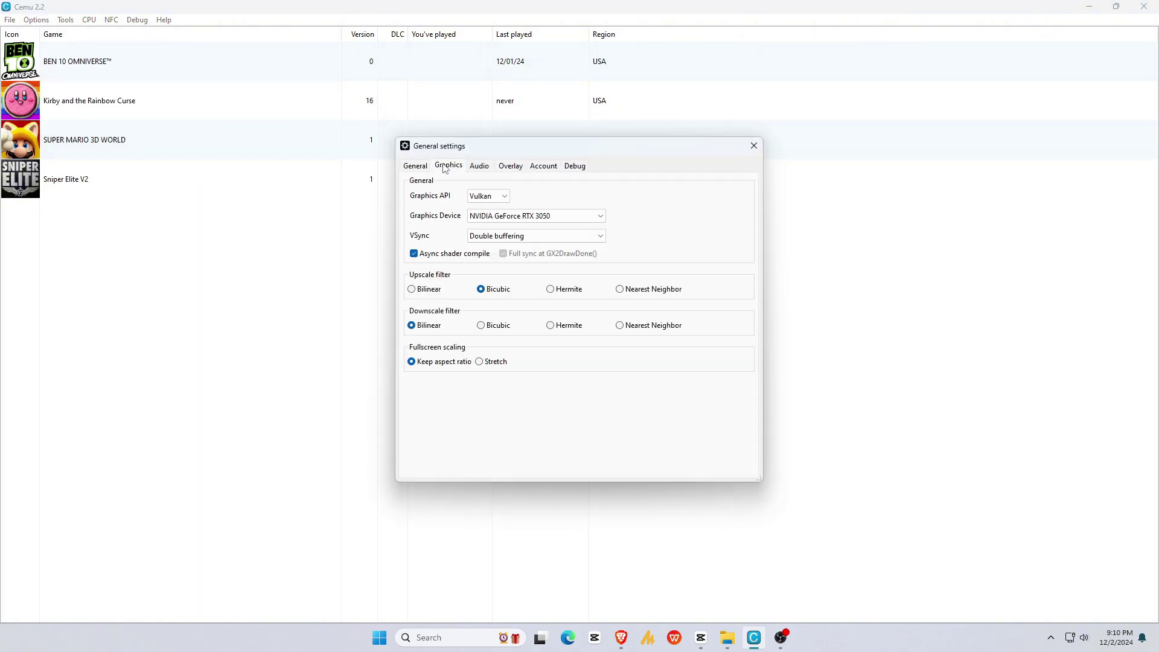
pyautogui.click(501, 196)
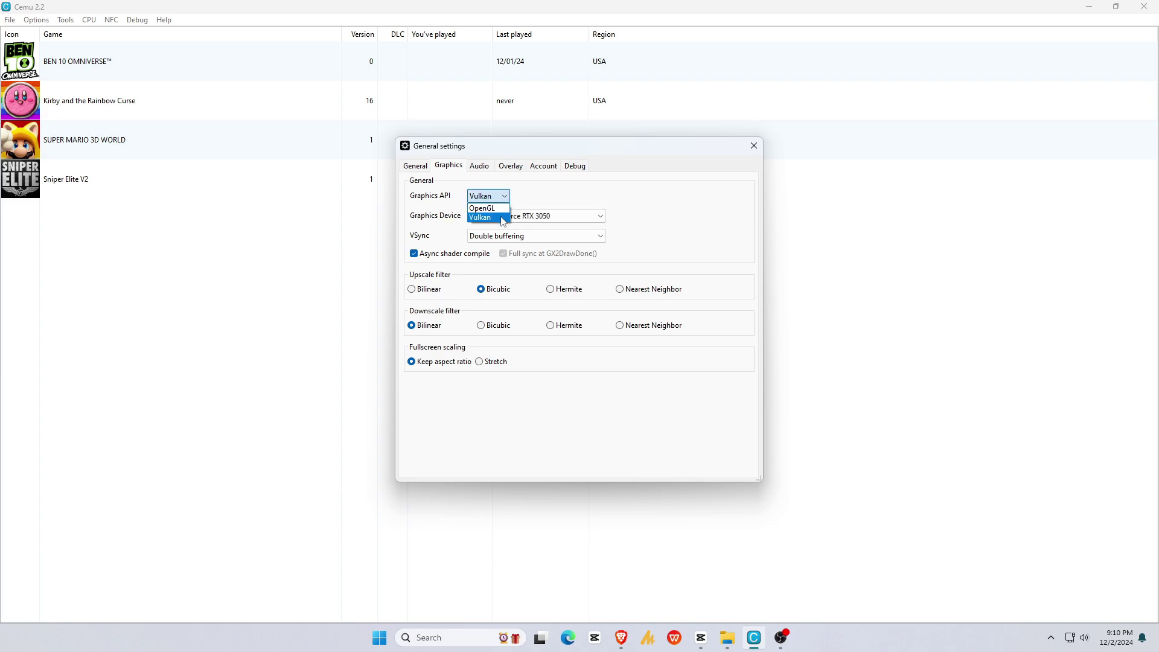
pyautogui.click(501, 218)
pyautogui.click(514, 219)
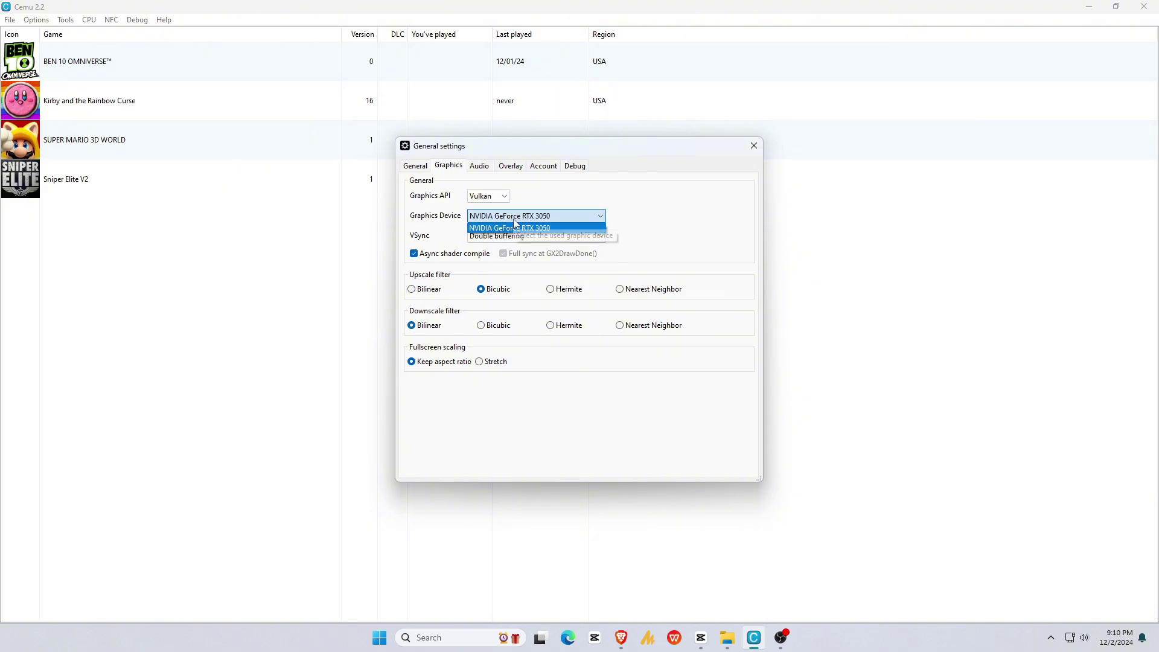
pyautogui.click(558, 229)
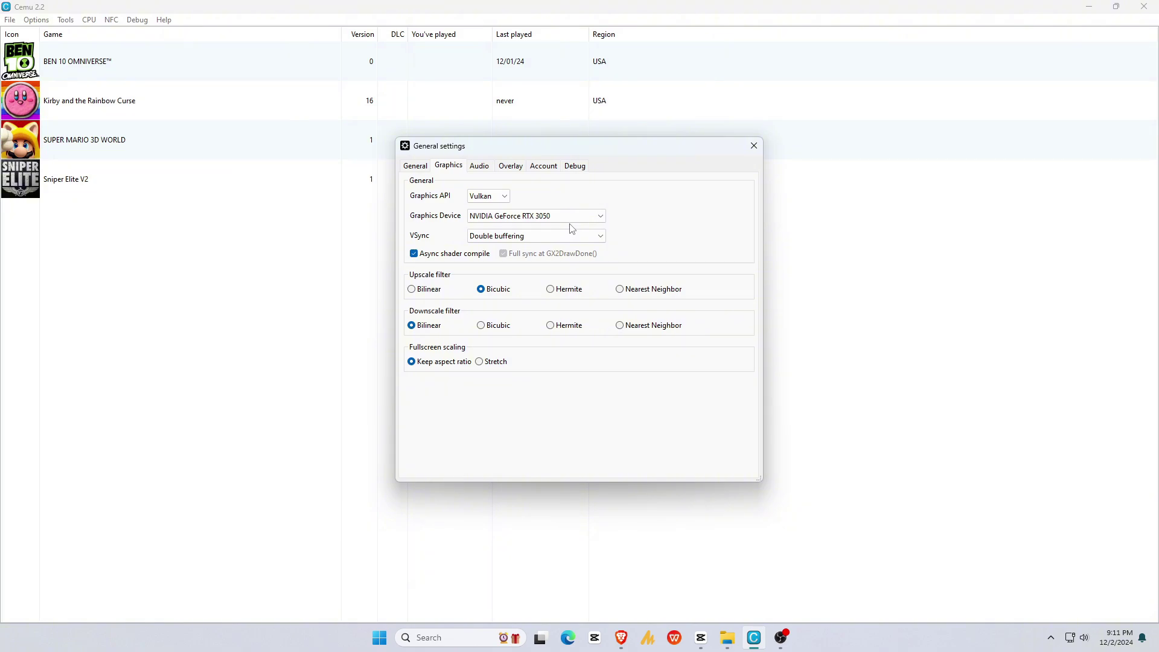
# Review the audio settings, enable RAM usage in the overlay options, and close the general settings
pyautogui.click(478, 169)
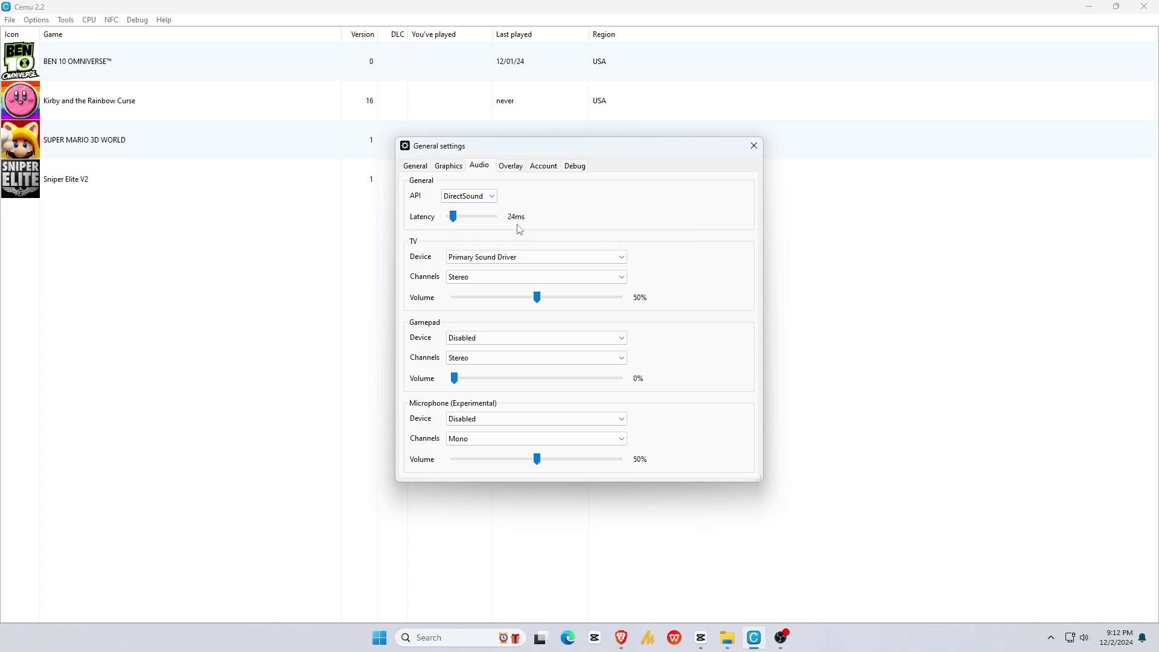
pyautogui.click(512, 169)
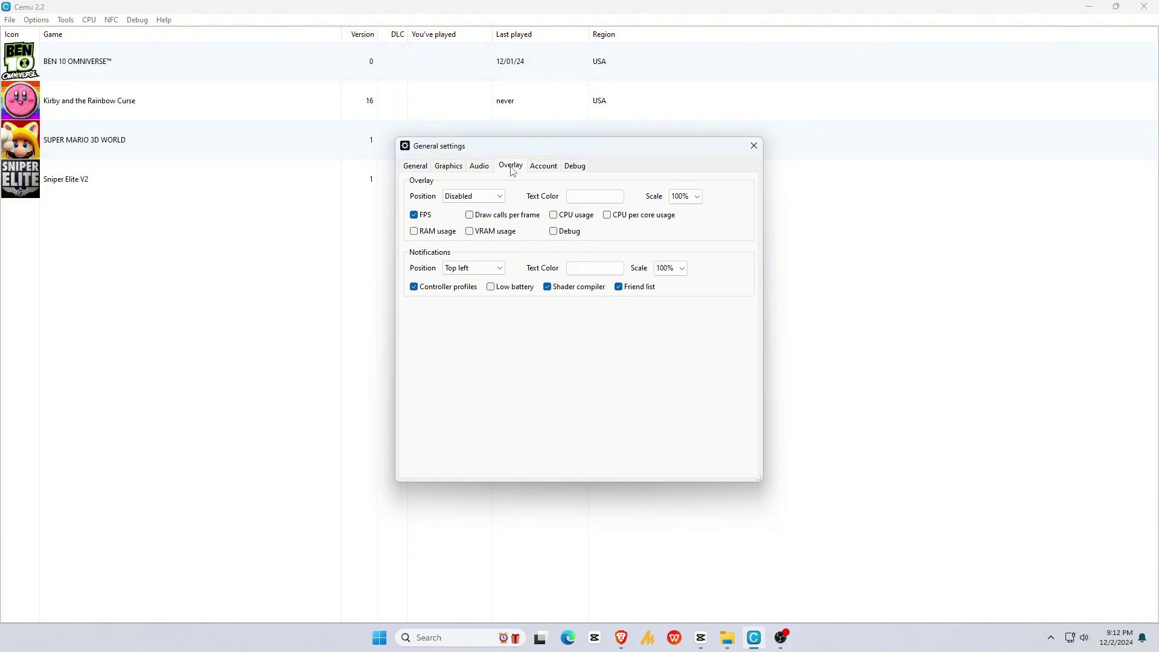
pyautogui.click(414, 231)
pyautogui.click(754, 147)
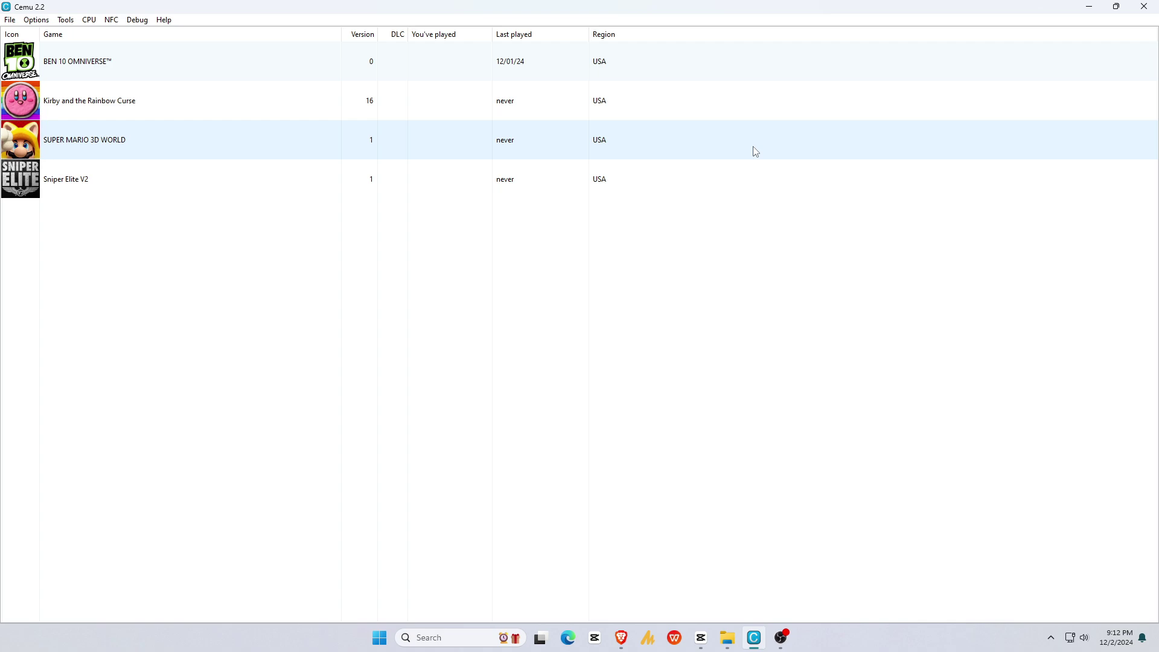
# Download the latest community graphic packs for Super Mario 3D World and set its Resolution pack preset to 1920x1080
pyautogui.rightClick(95, 142)
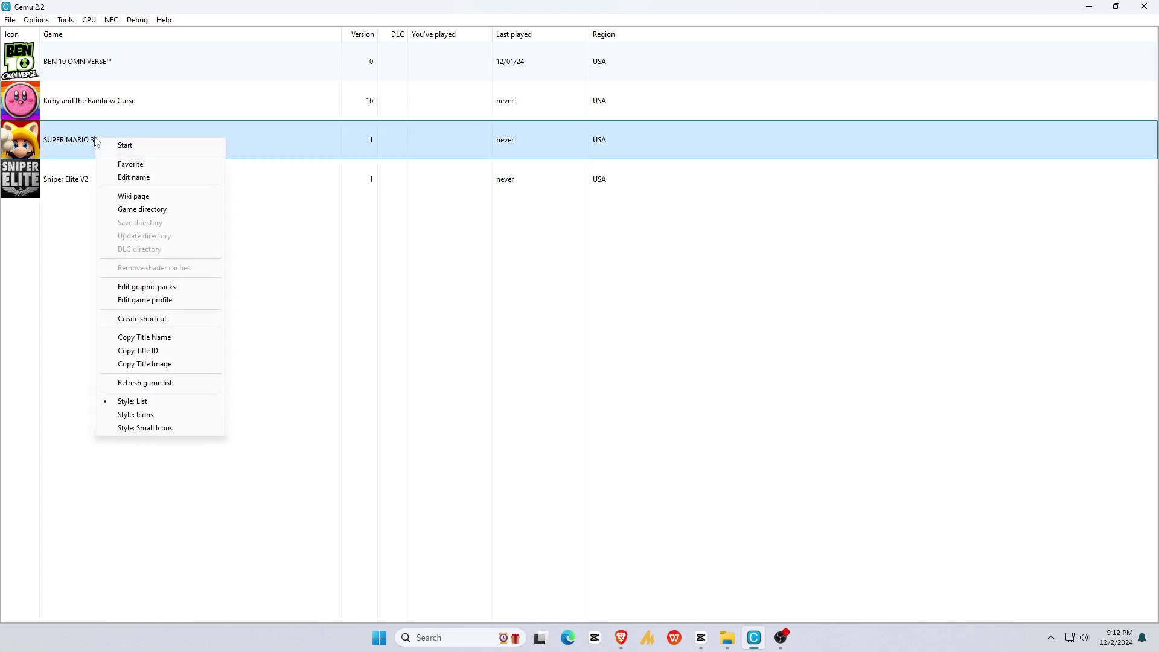
pyautogui.click(184, 289)
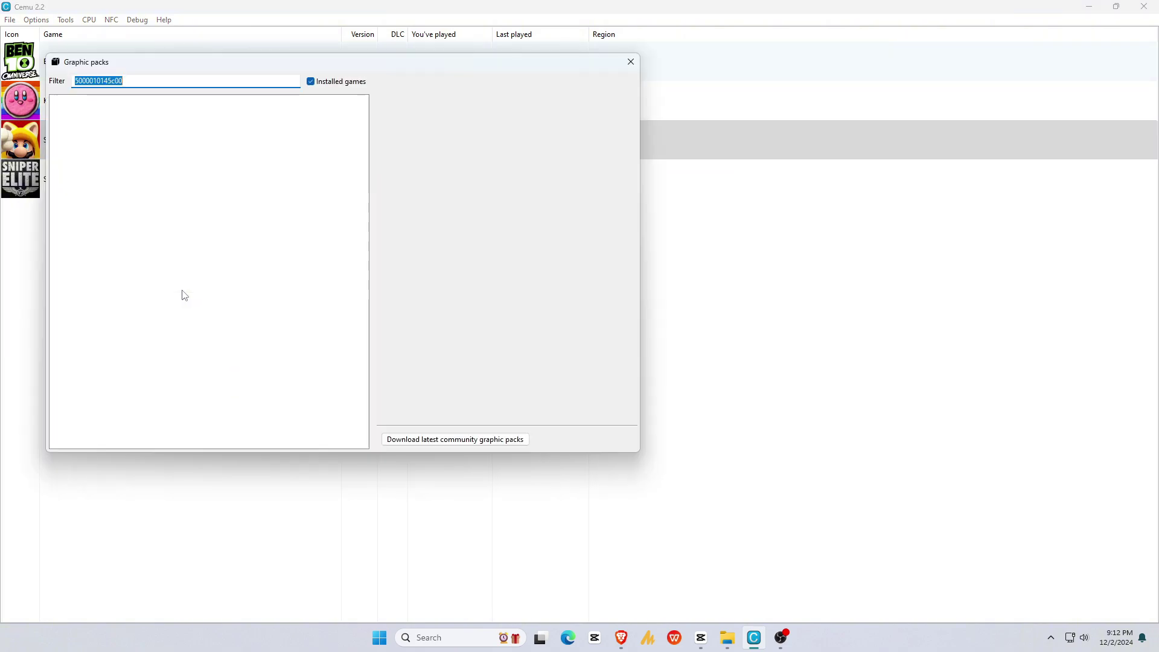
pyautogui.click(428, 439)
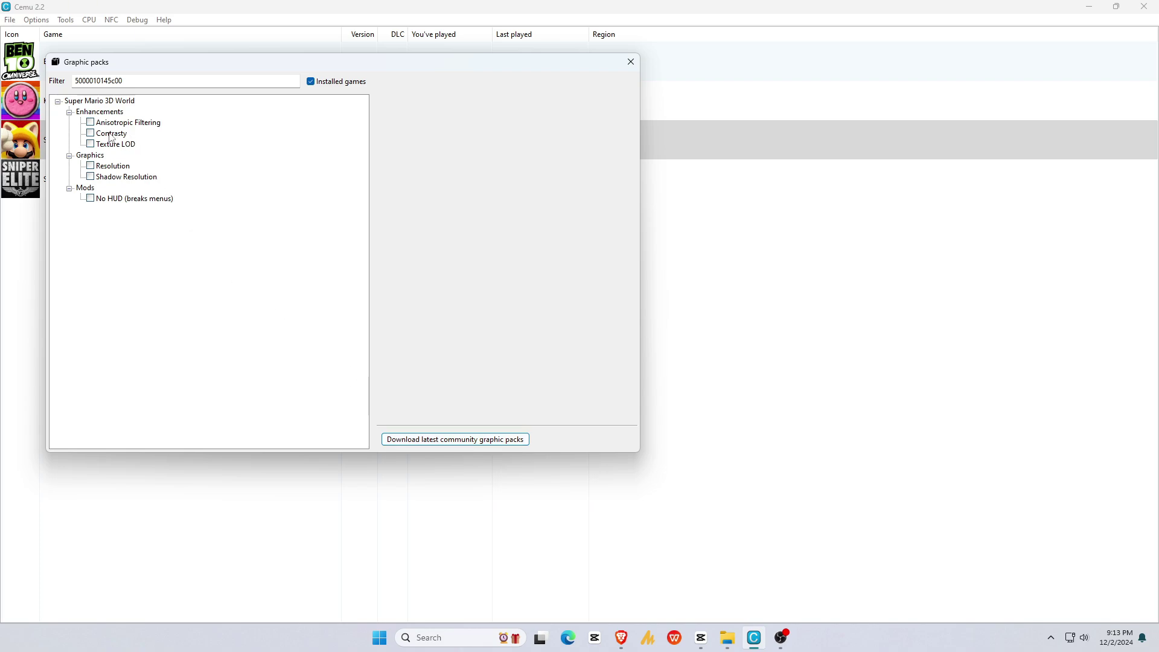
pyautogui.click(112, 167)
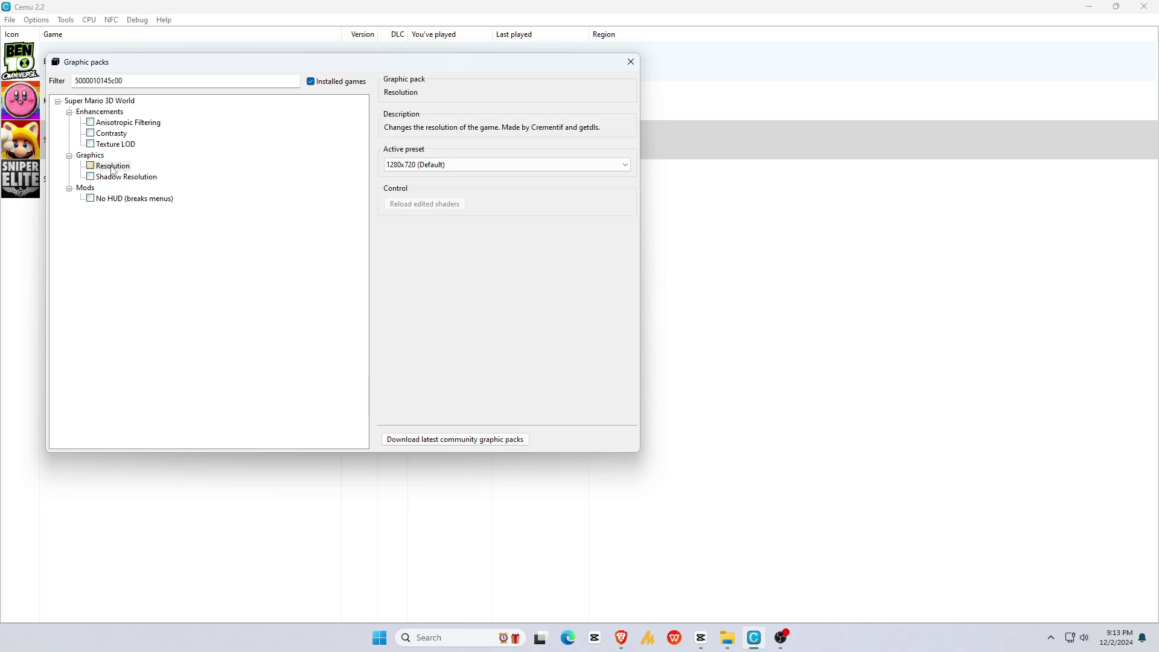
pyautogui.click(437, 165)
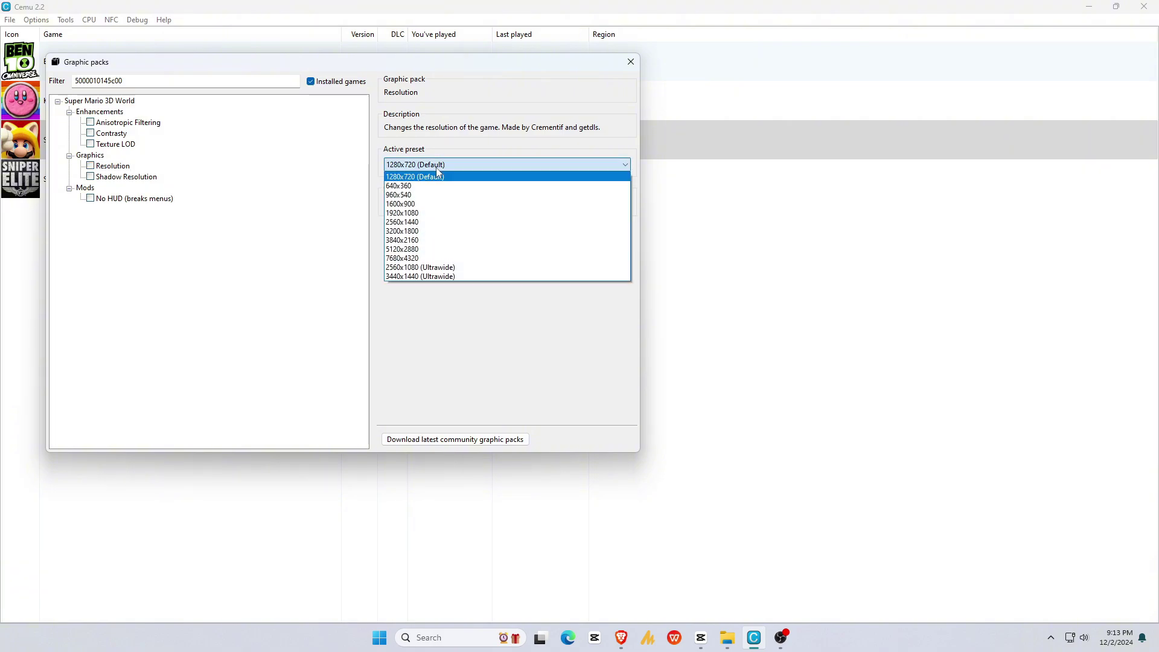
pyautogui.click(413, 213)
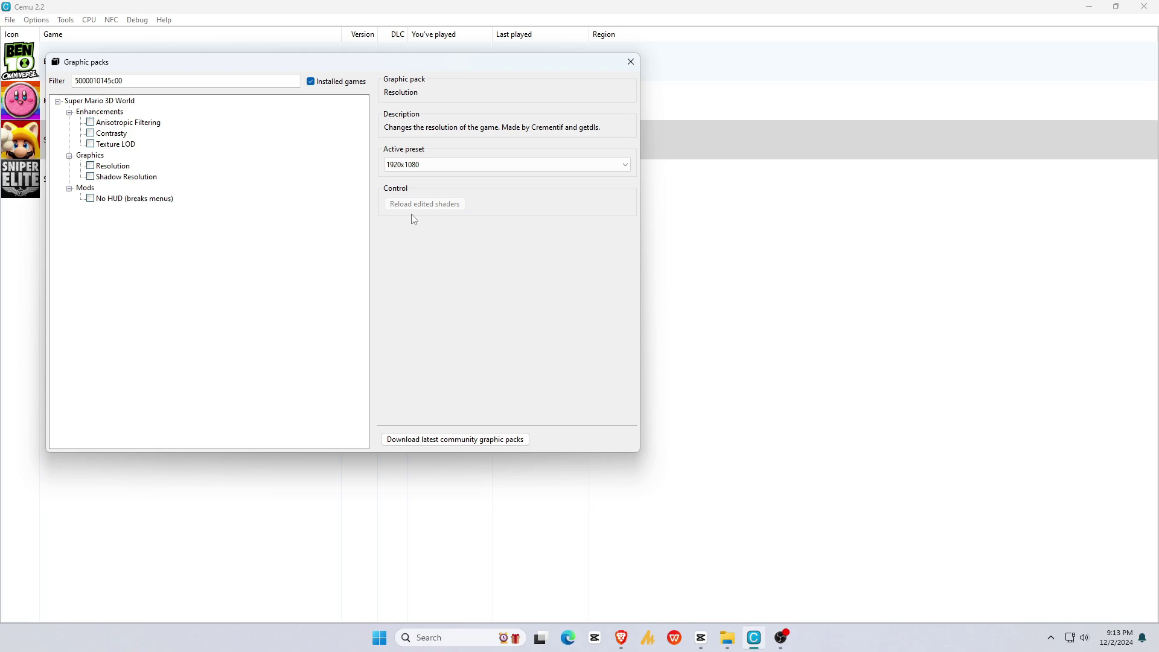
pyautogui.click(630, 62)
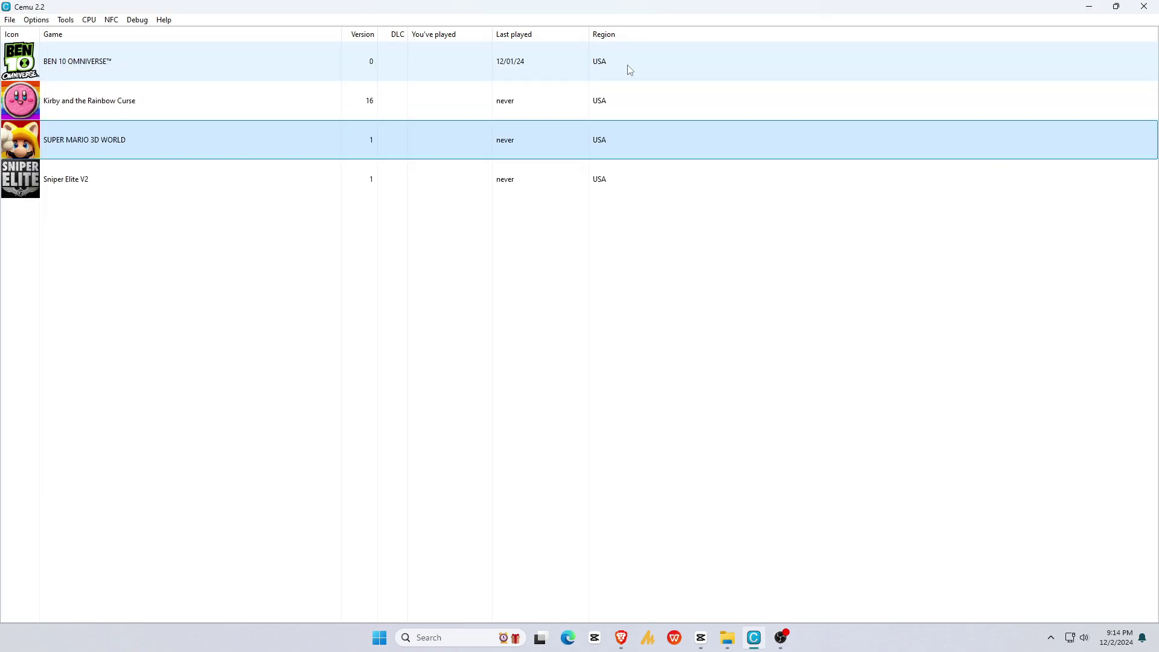
# Start Super Mario 3D World from the game list
pyautogui.rightClick(108, 147)
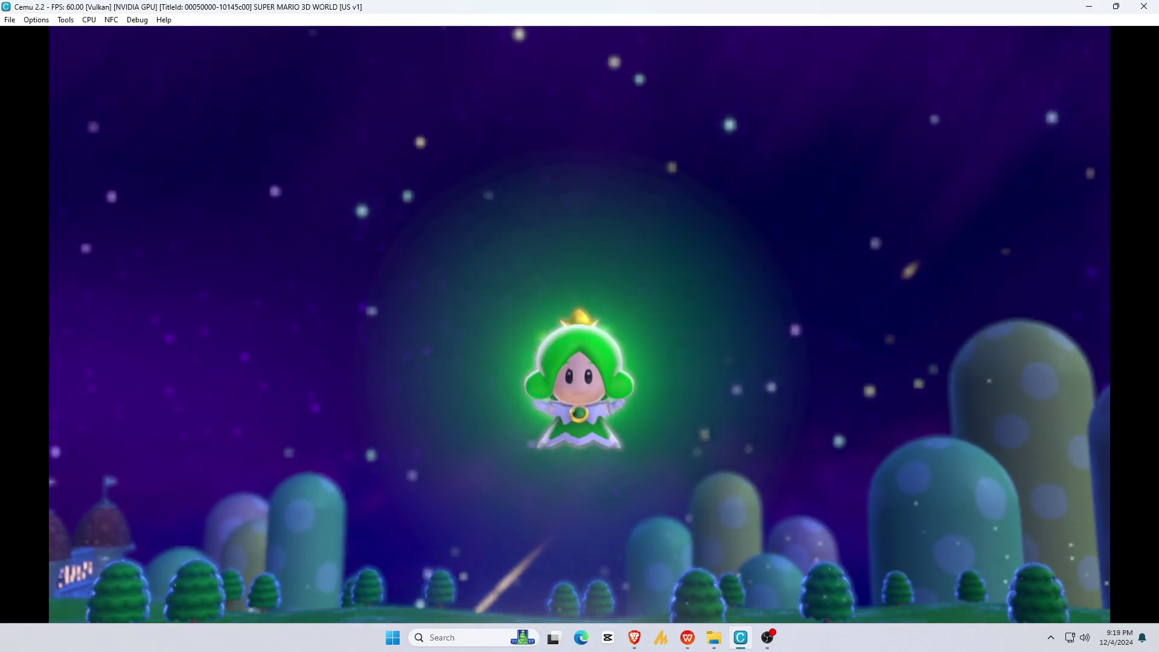